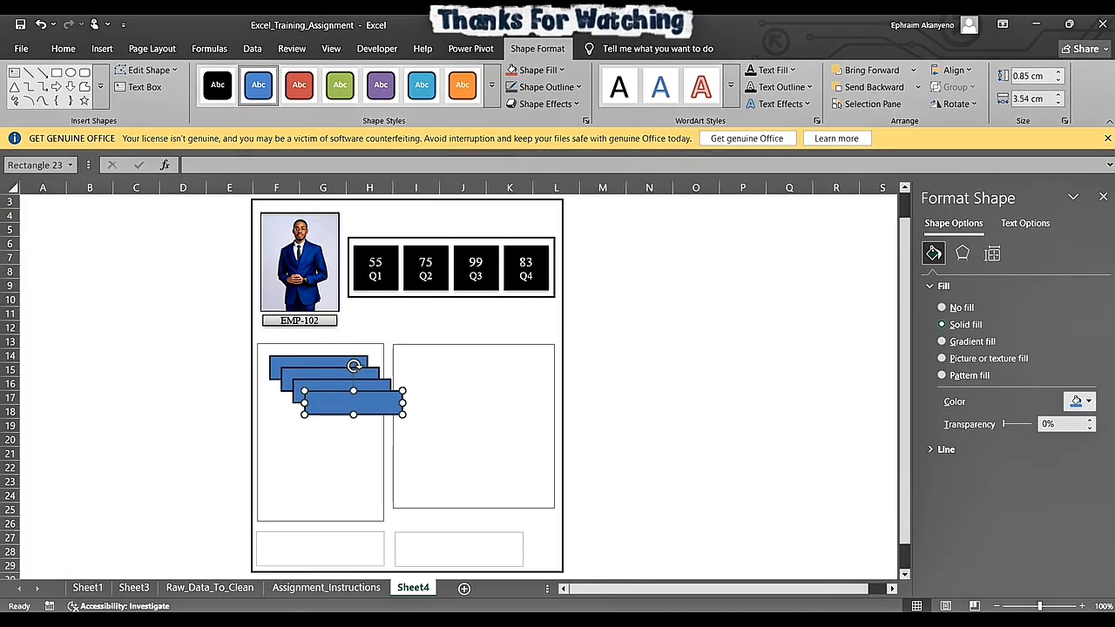
- Spread the overlapping blue rectangles down the framed panel below the photo, leaving the topmost one in place
drag(353, 403, 322, 499)
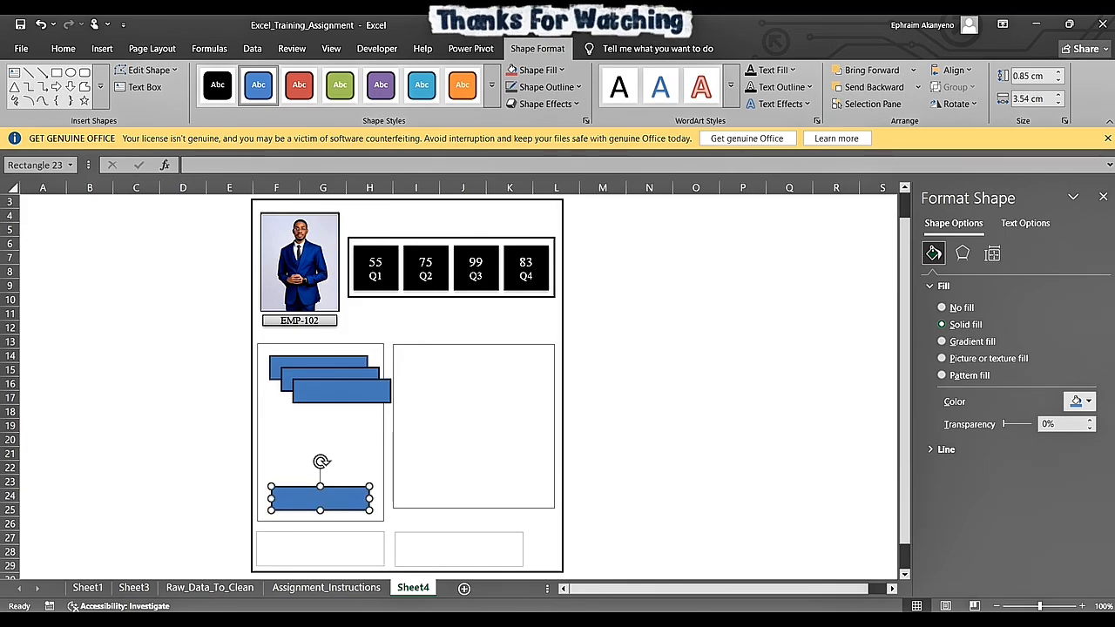
click(342, 392)
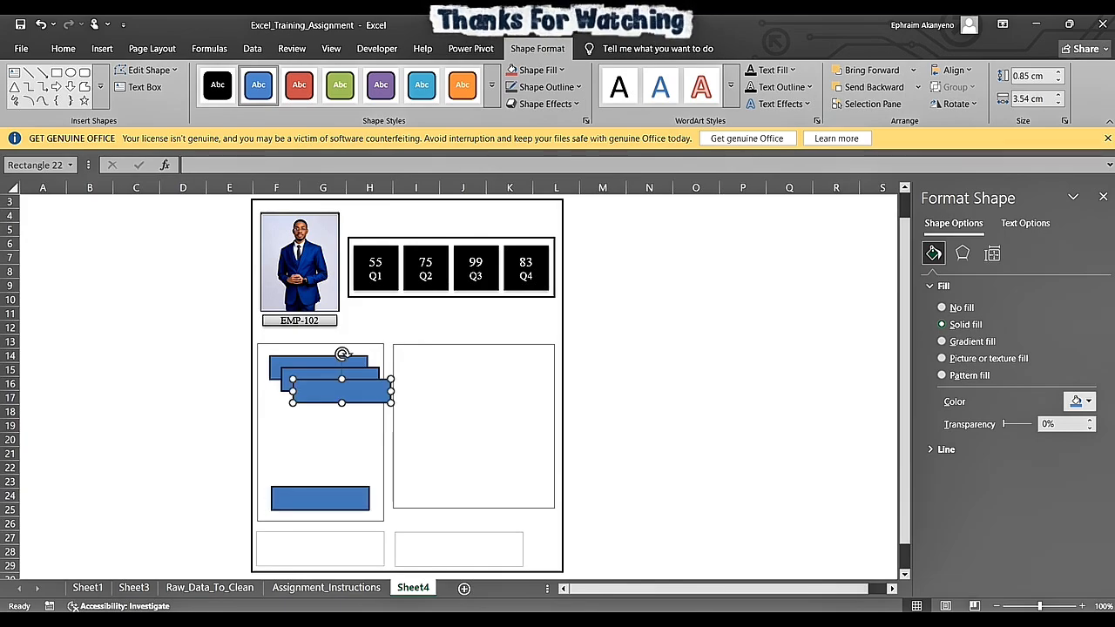
drag(341, 392, 322, 461)
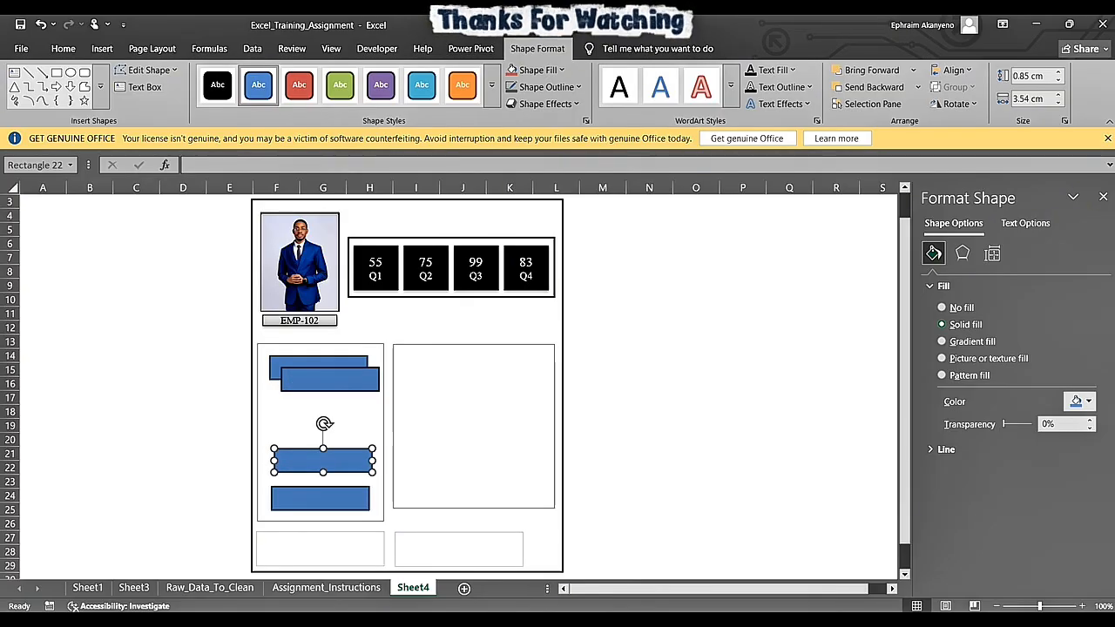
drag(330, 379, 323, 424)
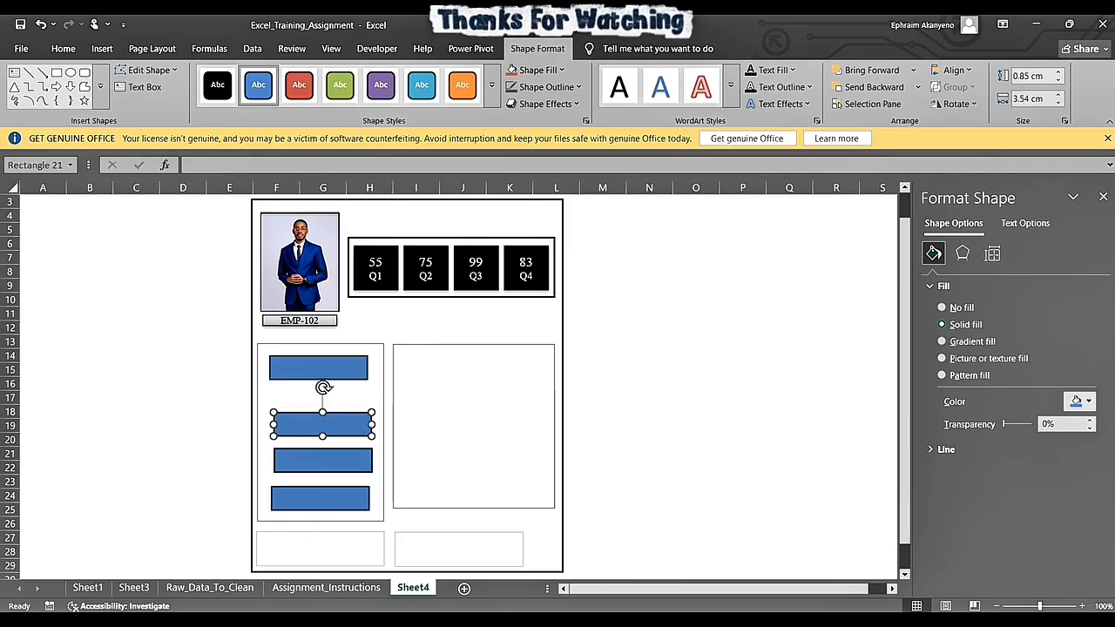
- Duplicate the second blue rectangle and place the copy in the gap below the first one
key(ctrl+d)
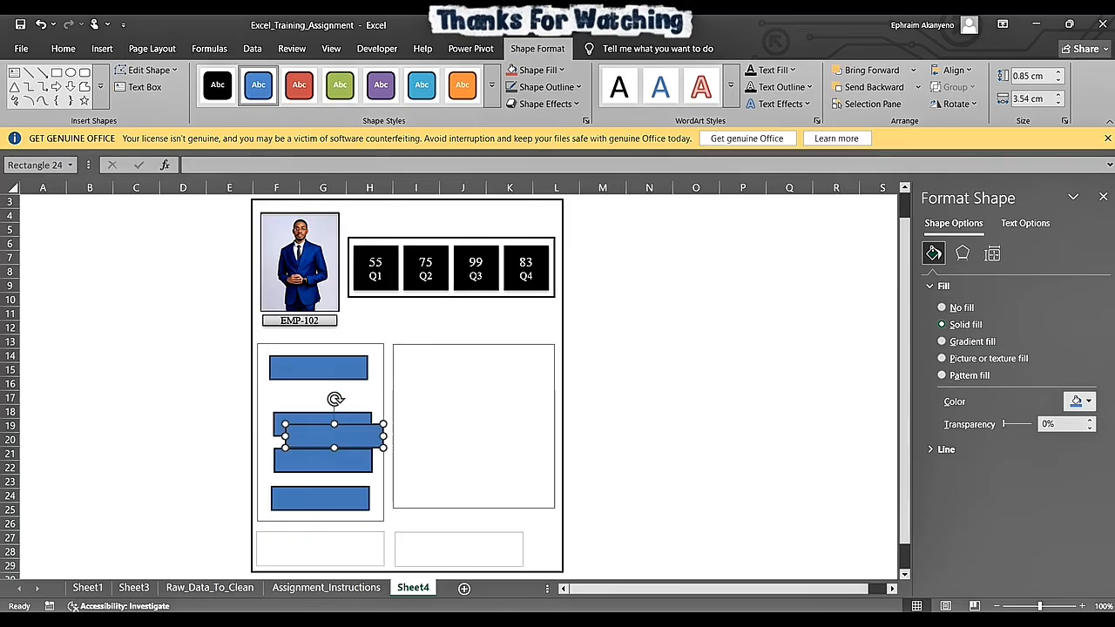
drag(334, 435, 319, 396)
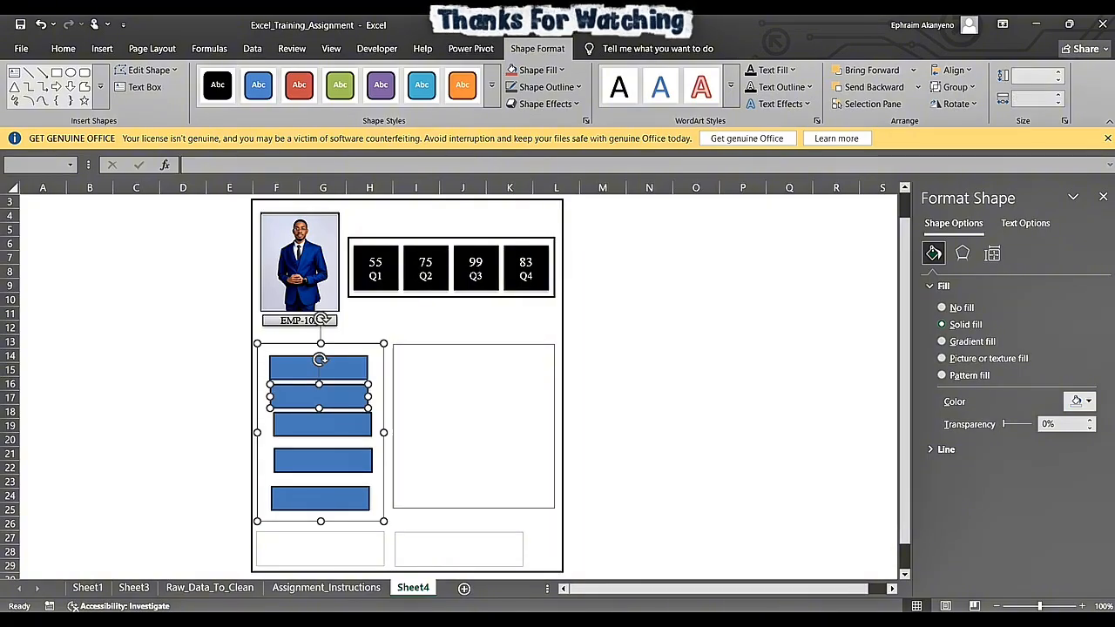
click(229, 342)
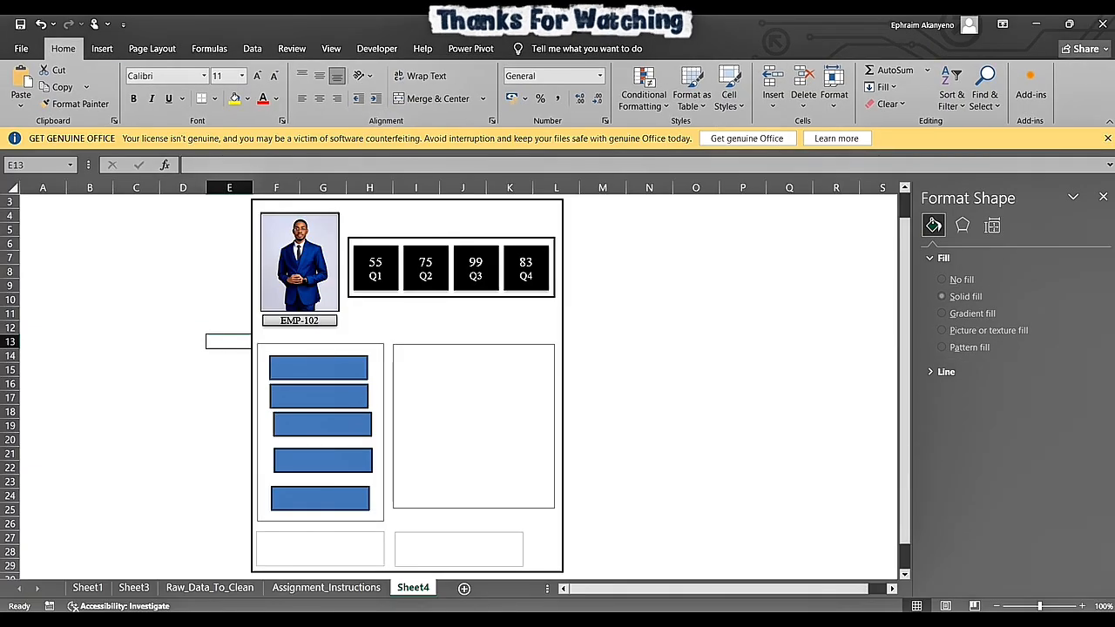
- Align the five blue rectangles with Align Center and space them evenly with Distribute Vertically
click(318, 367)
shift+click(319, 397)
shift+click(322, 425)
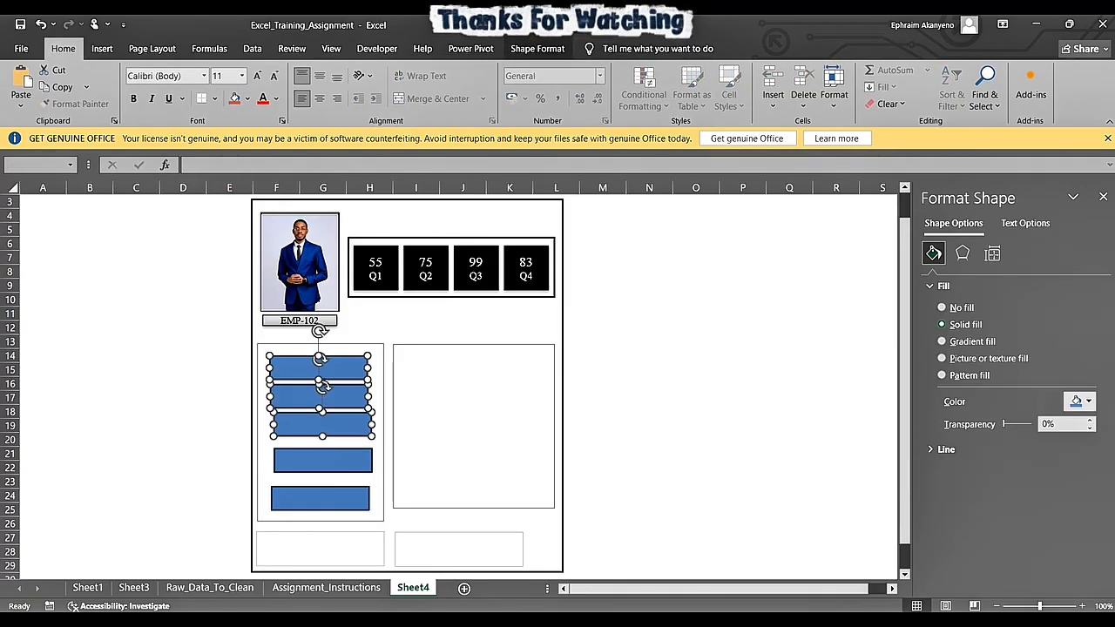
shift+click(322, 460)
shift+click(320, 499)
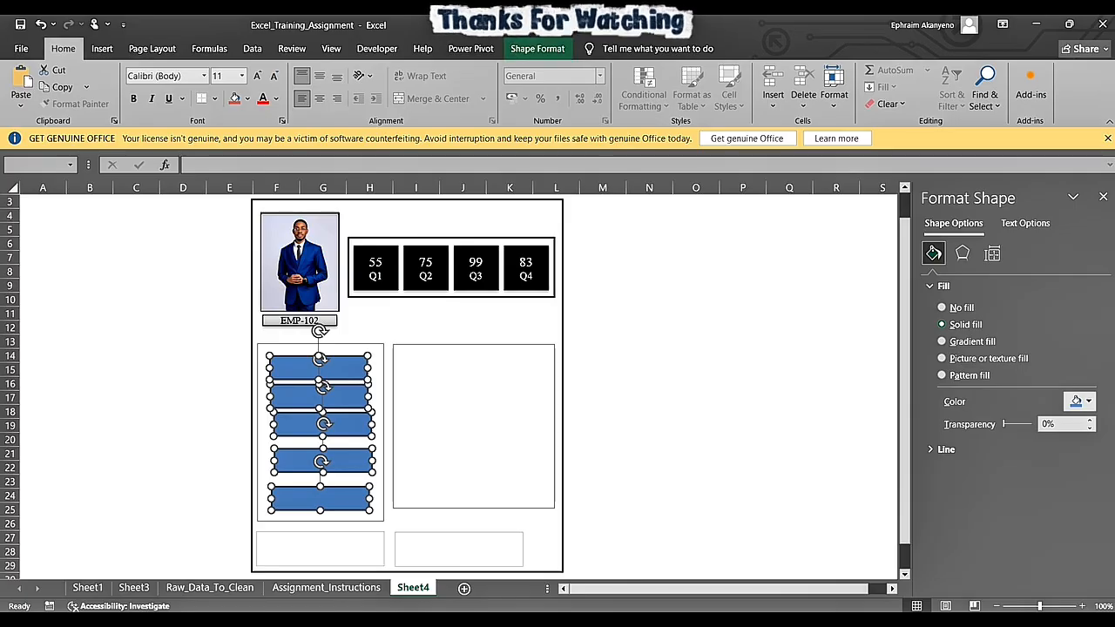
click(537, 48)
click(953, 70)
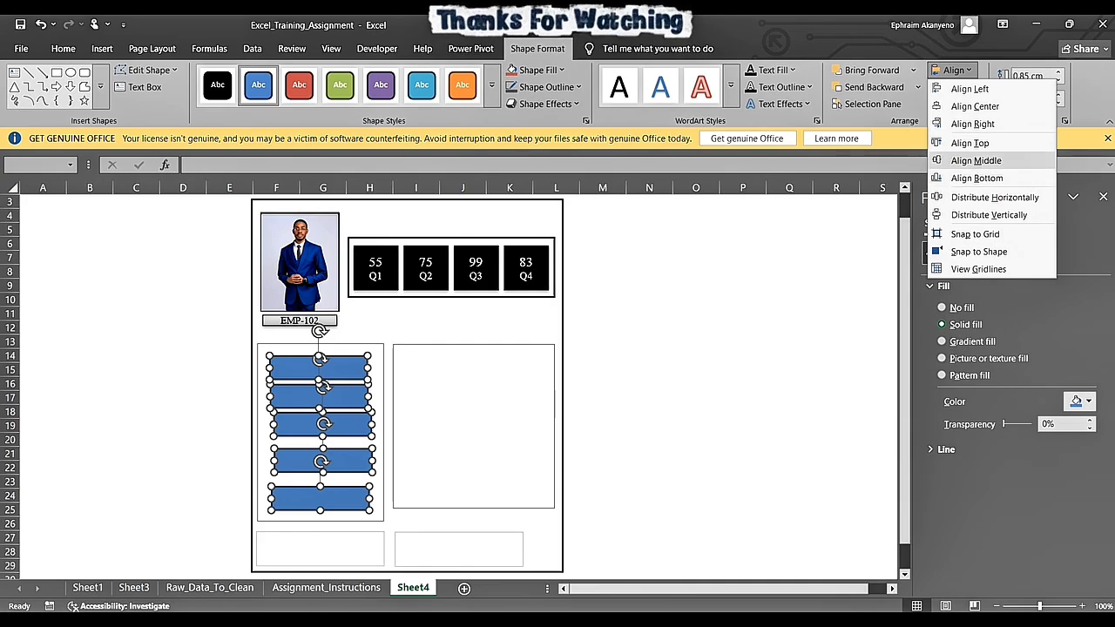
click(976, 160)
key(ctrl+z)
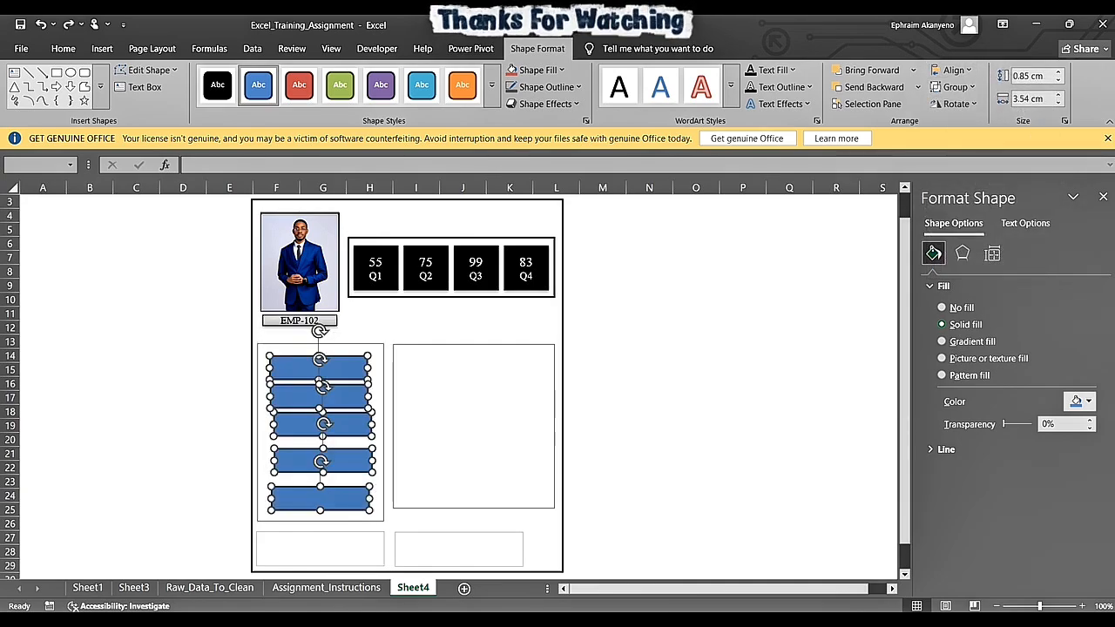
click(952, 70)
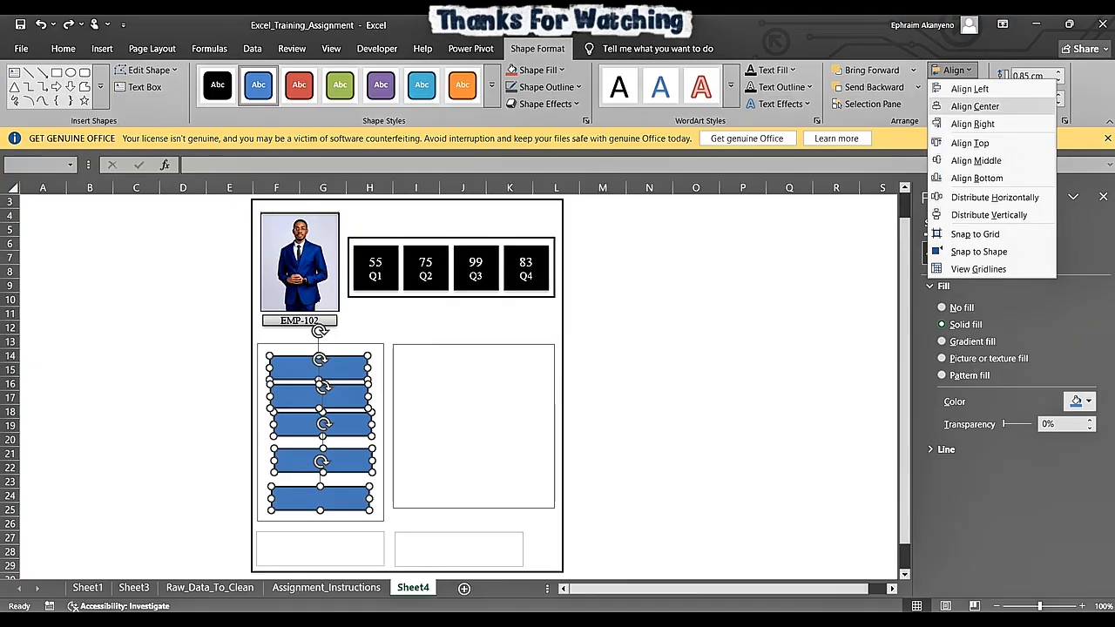
click(959, 106)
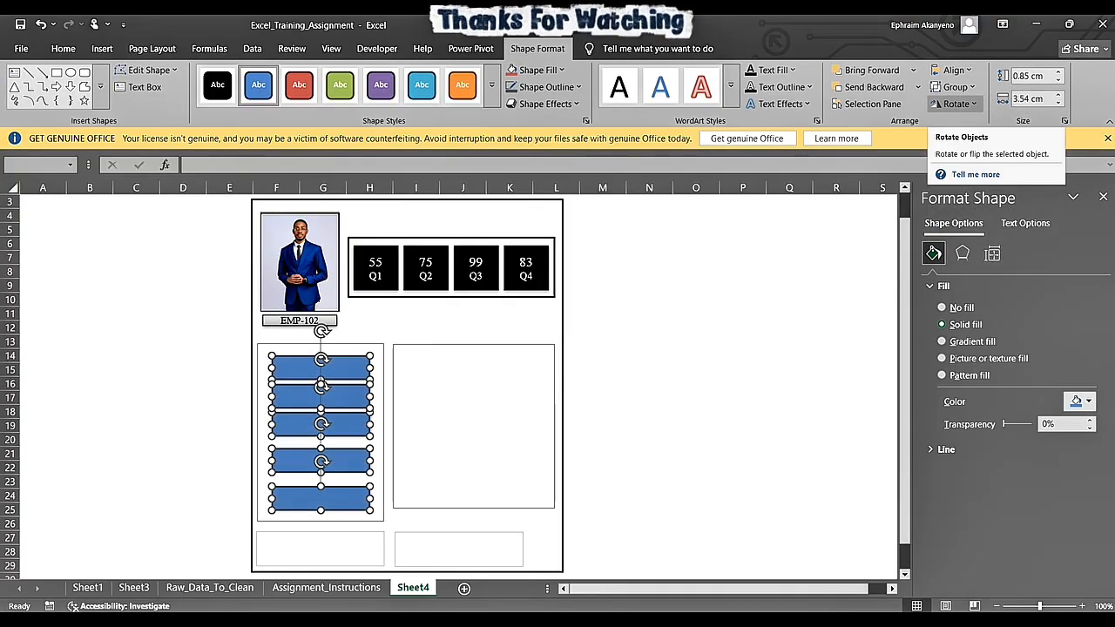
click(952, 70)
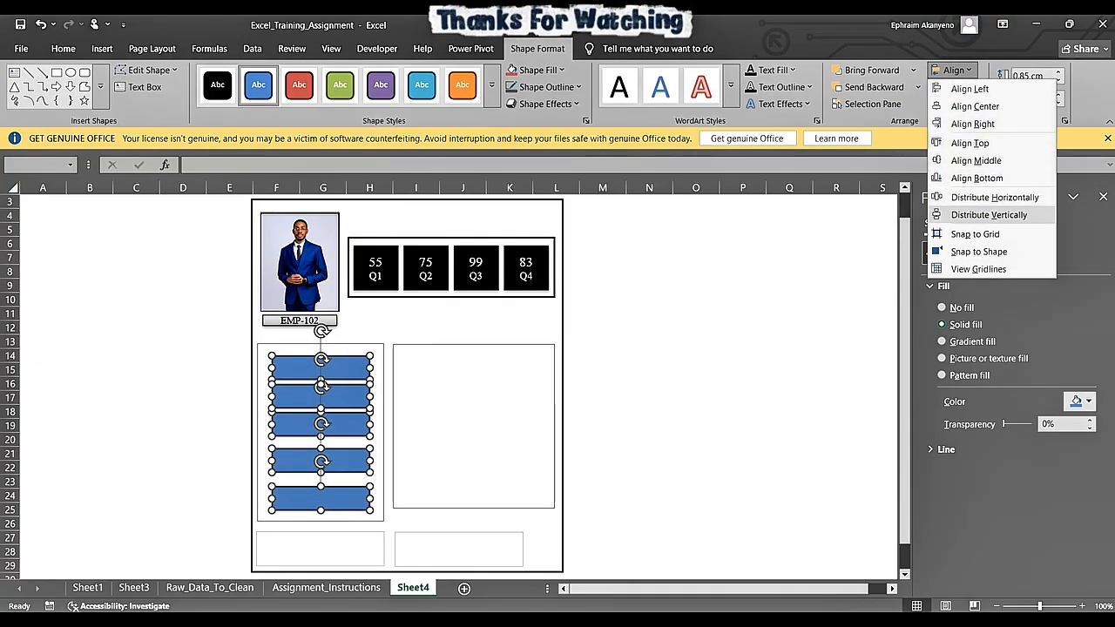
click(989, 214)
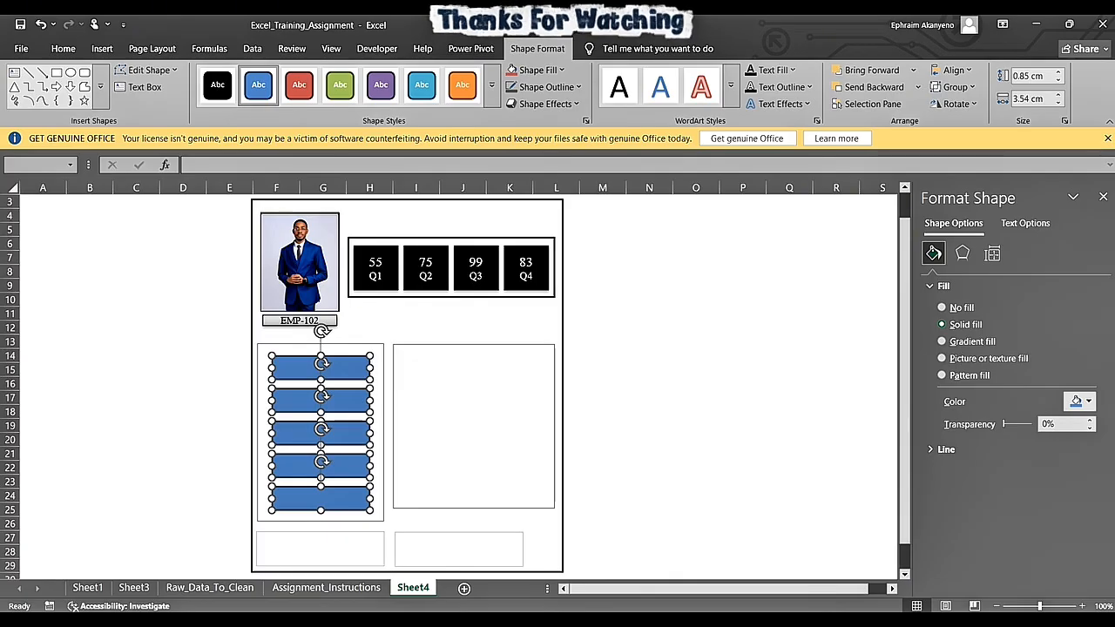
- Group the five blue rectangles together with the frame that surrounds them
ctrl+click(377, 401)
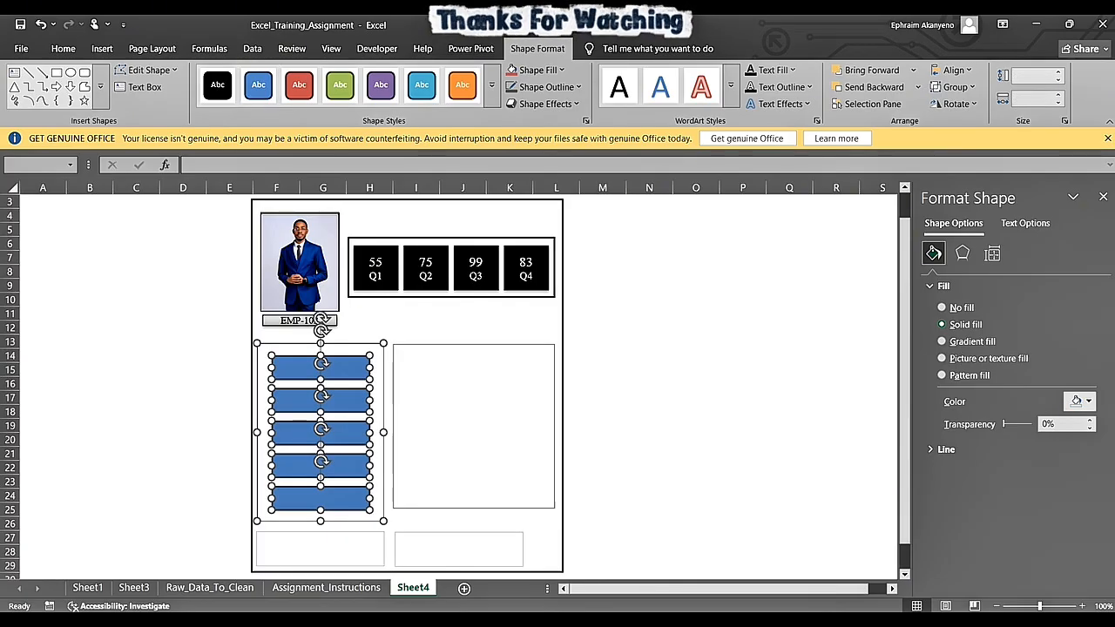
right_click(370, 351)
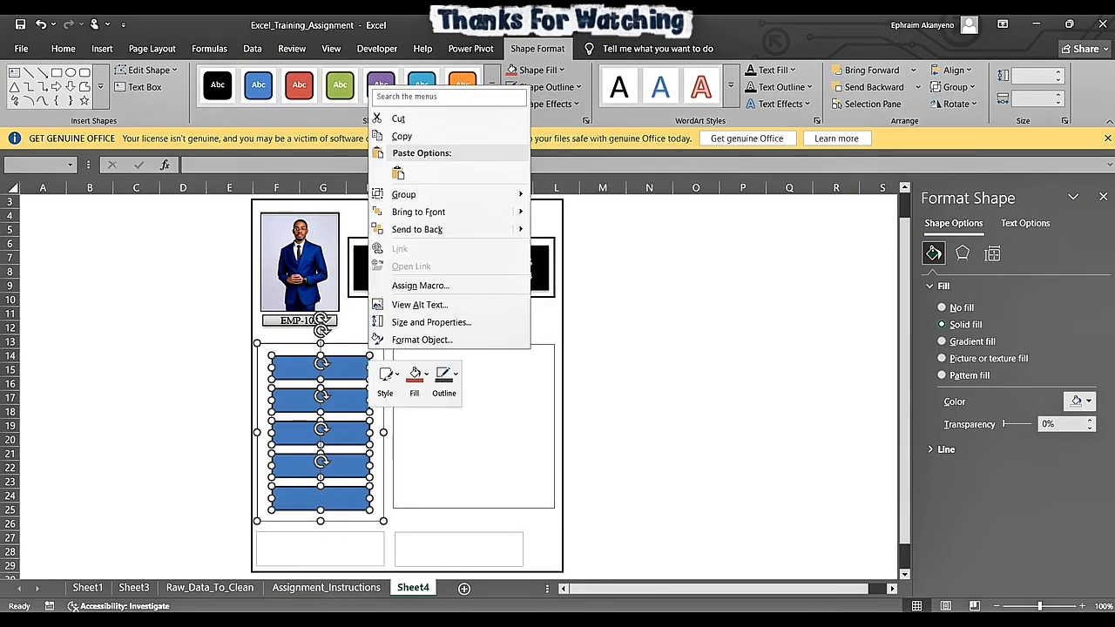
mouse_move(418, 195)
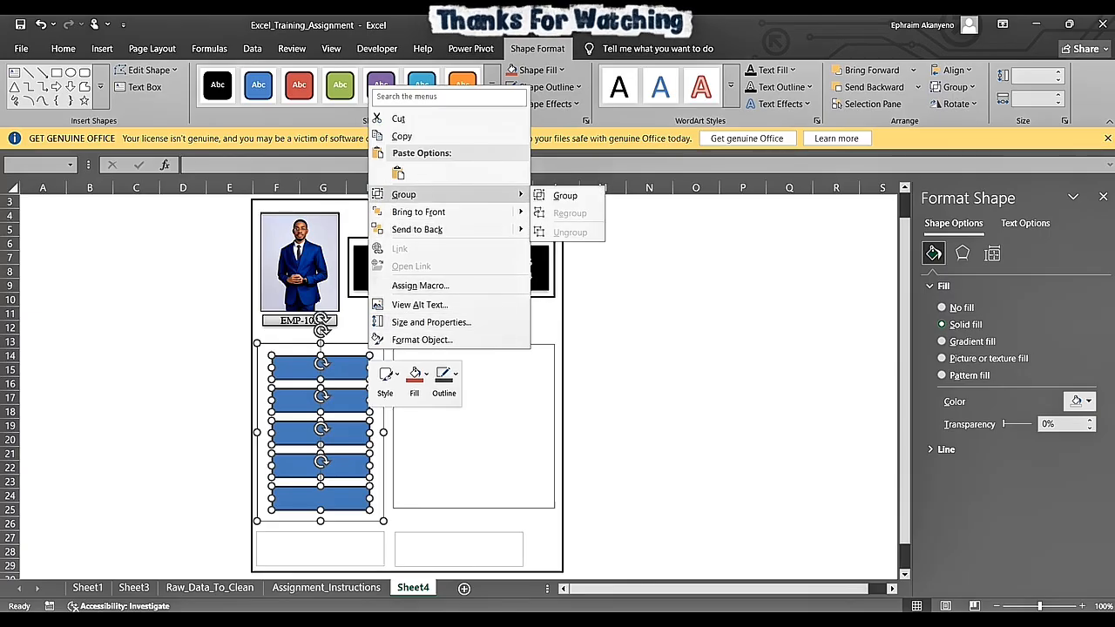
click(559, 192)
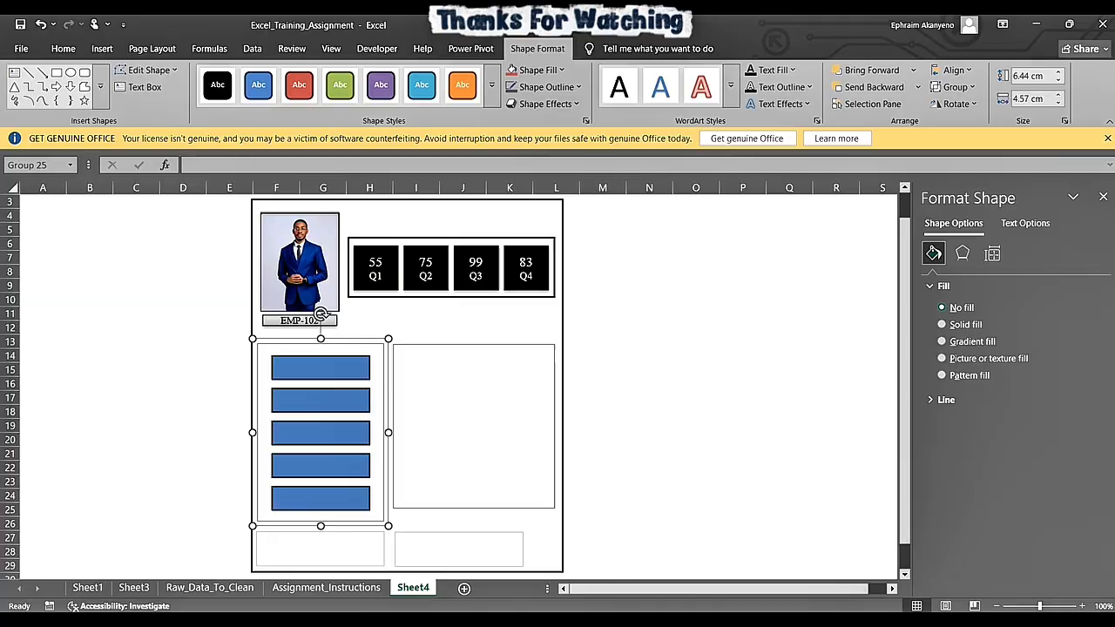
- Apply the white theme style with black outline to the first and second rectangles in the group
click(321, 368)
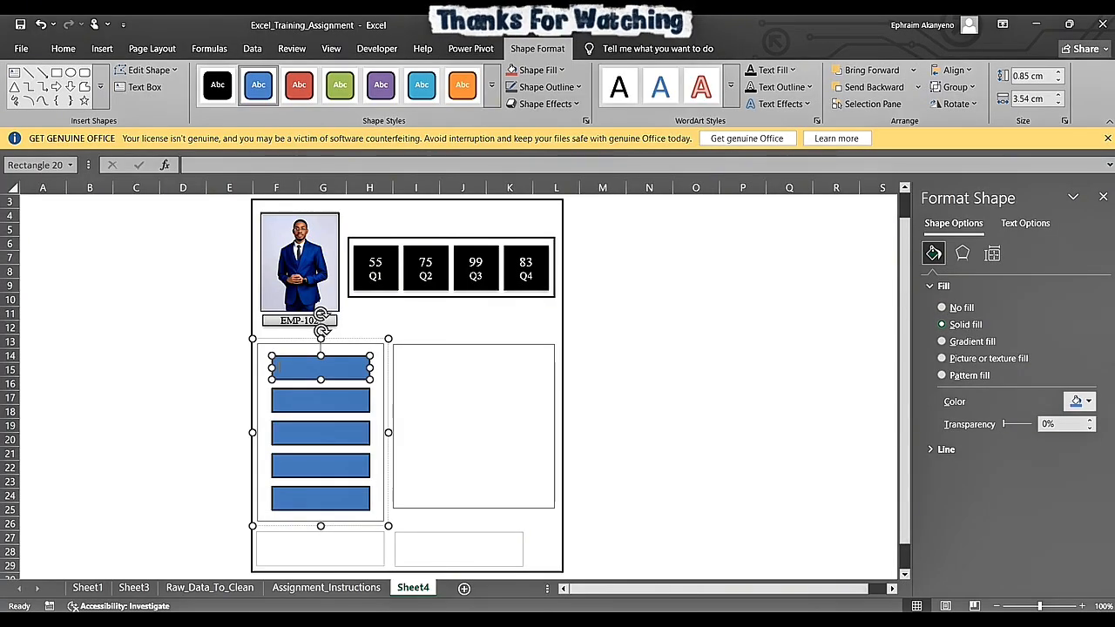
click(493, 85)
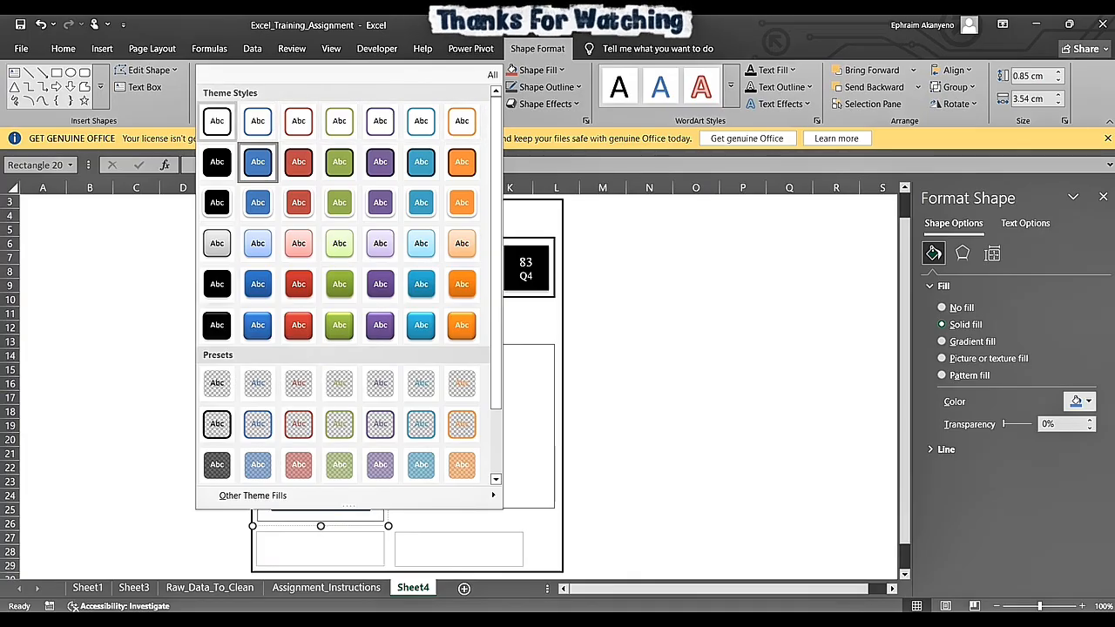
click(217, 122)
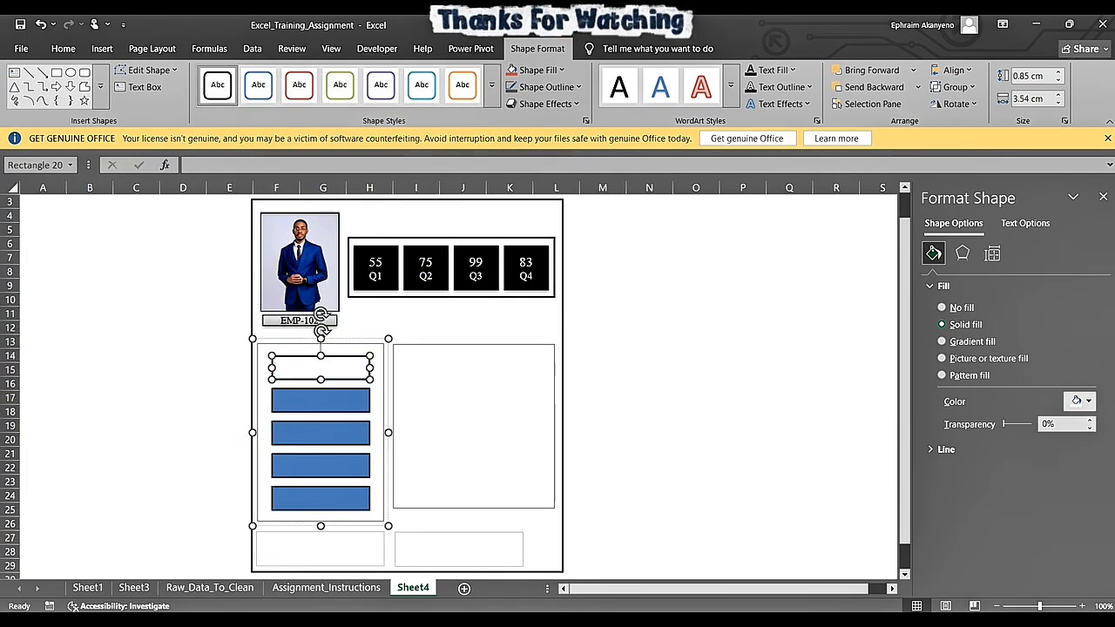
click(320, 401)
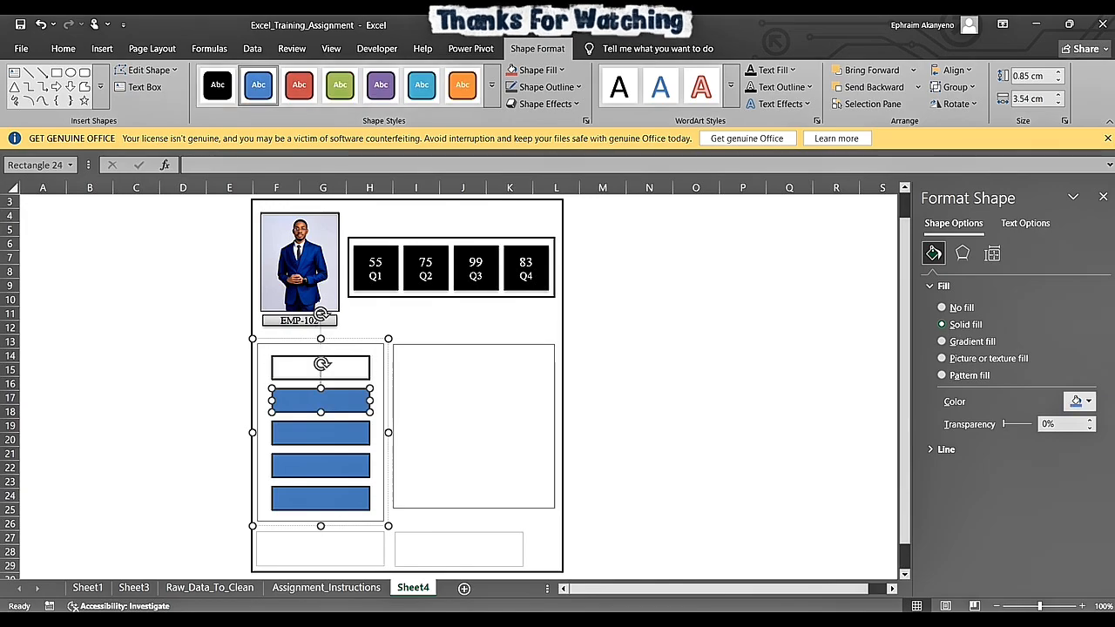
click(492, 101)
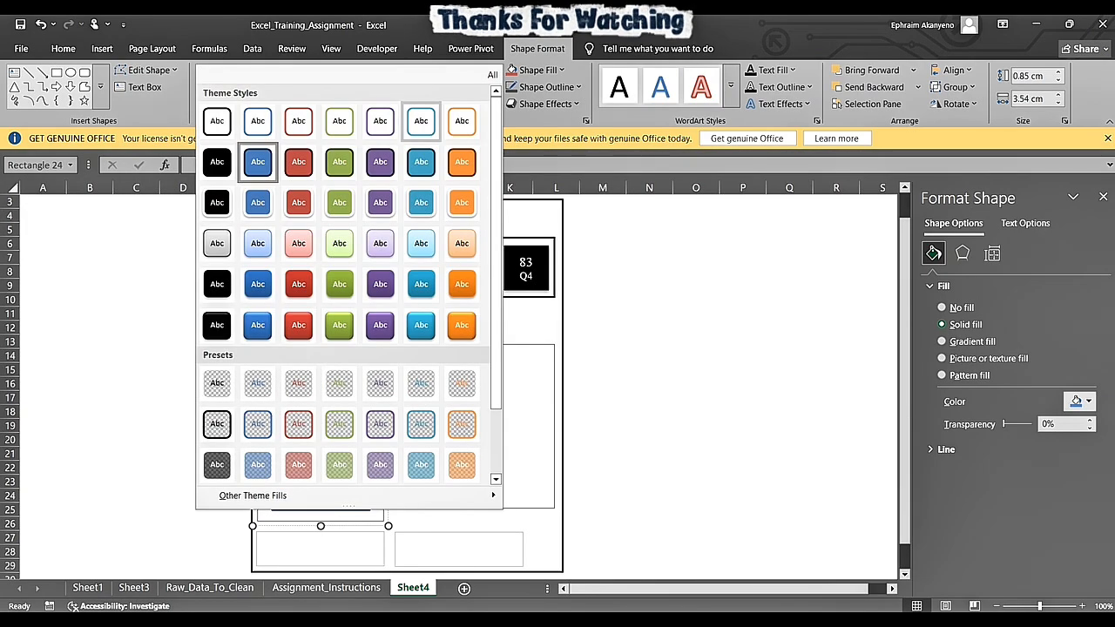
click(217, 120)
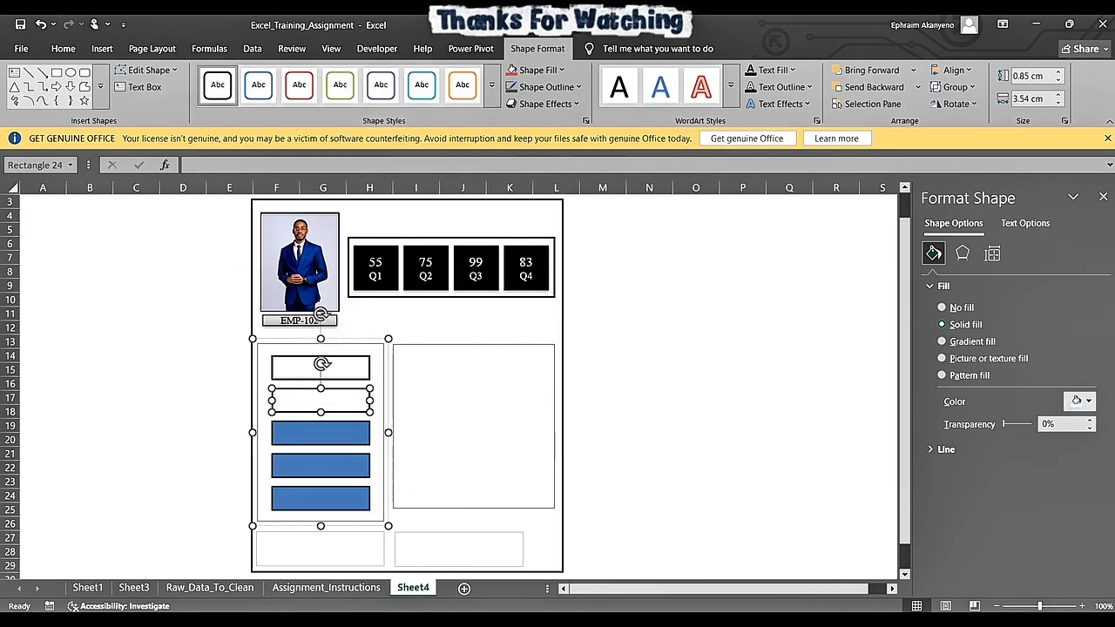
- Apply the same black-outlined white theme style to the third rectangle in the group
click(320, 433)
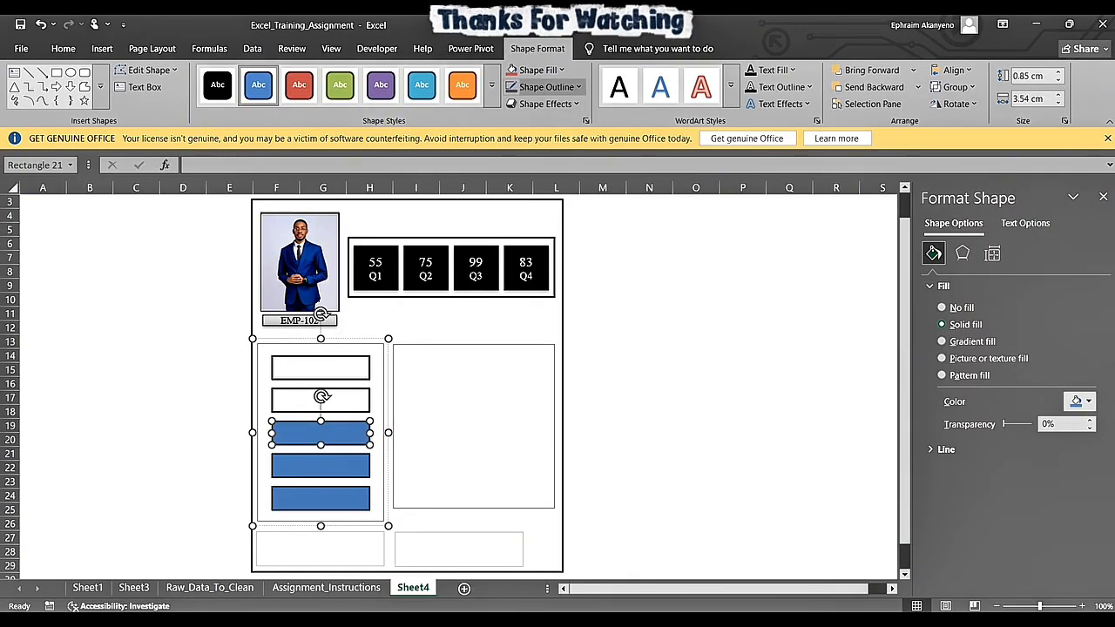
click(491, 100)
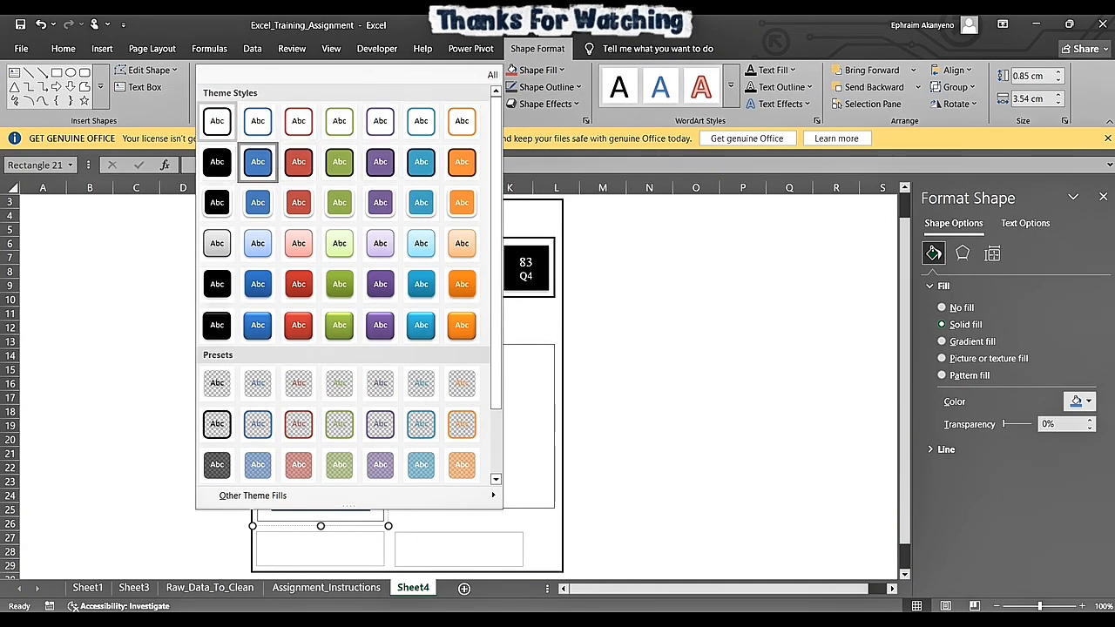
click(217, 120)
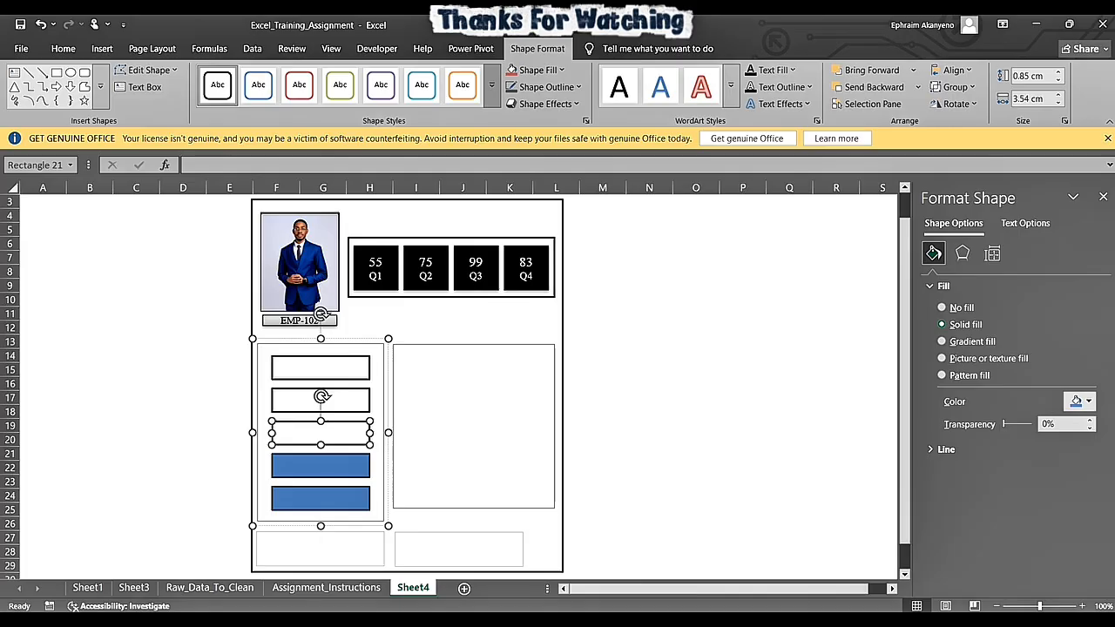
click(492, 100)
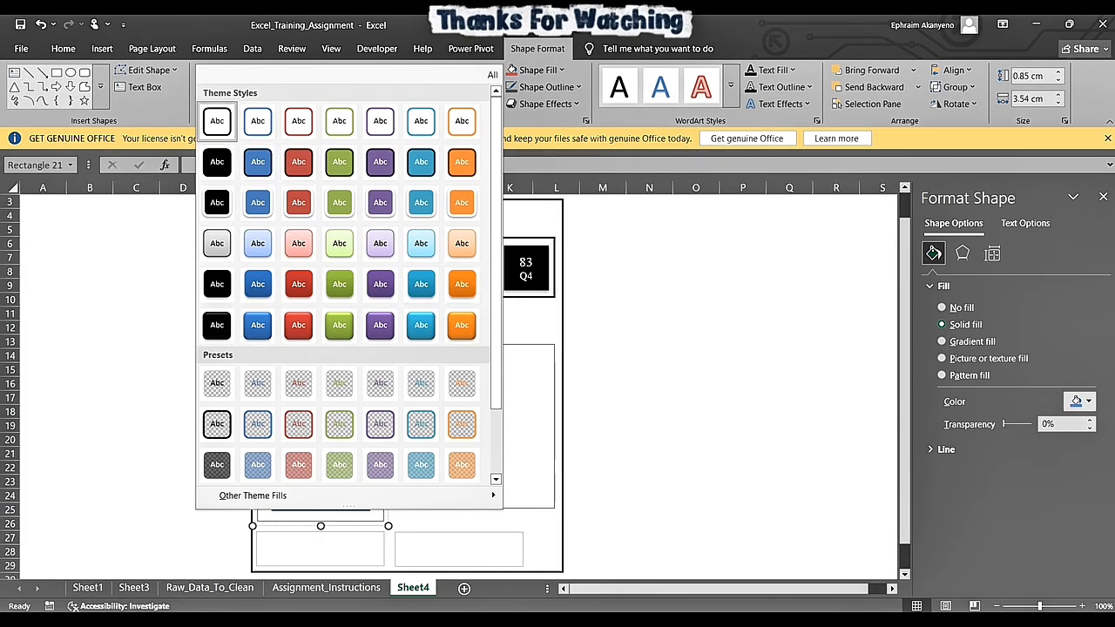
click(217, 121)
- Give the fourth and fifth rectangles in the group the black-outlined white theme style
click(321, 466)
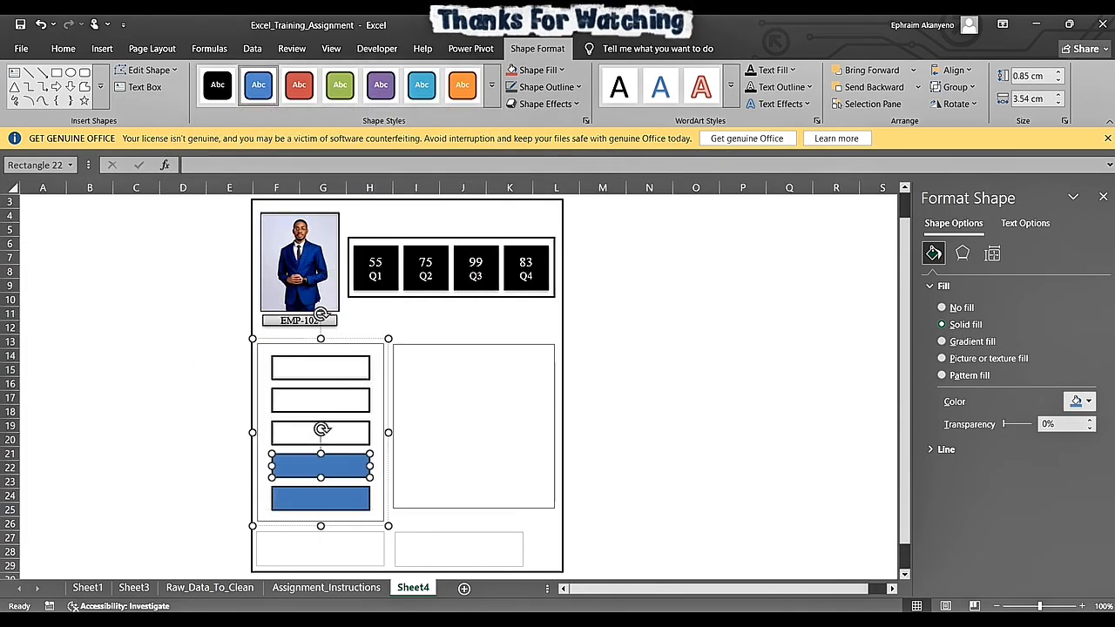
click(491, 100)
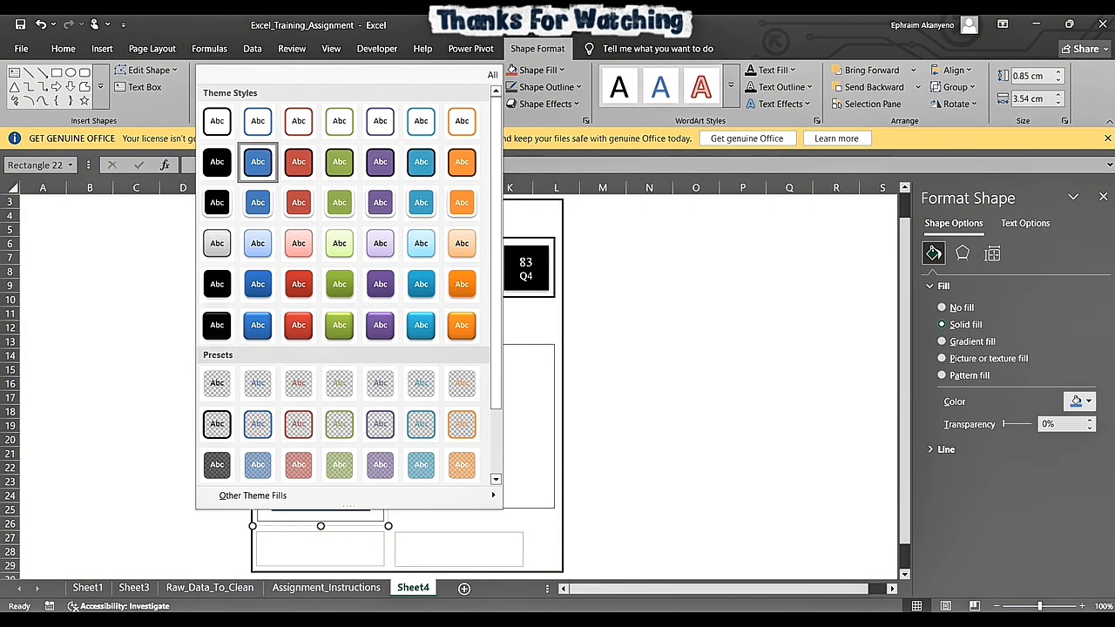
click(217, 121)
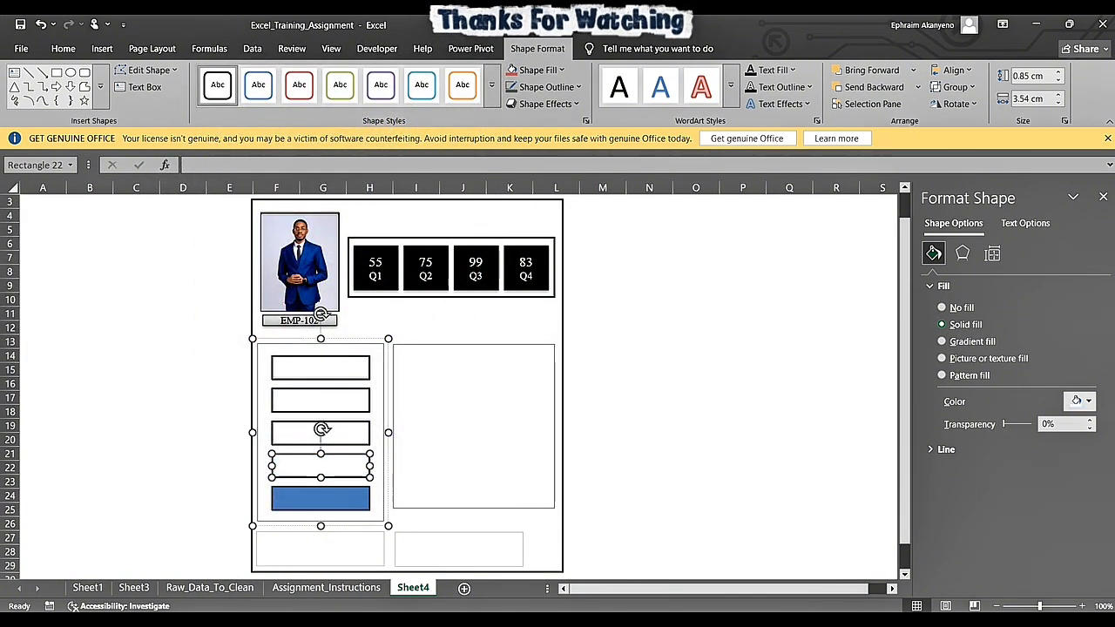
key(Tab)
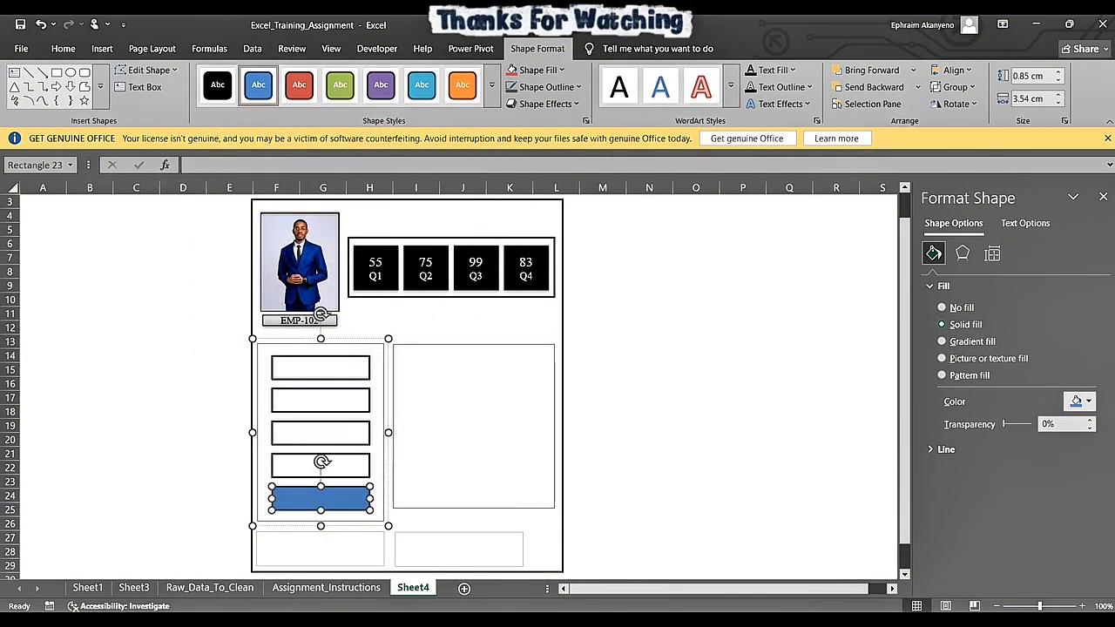
click(492, 100)
click(217, 120)
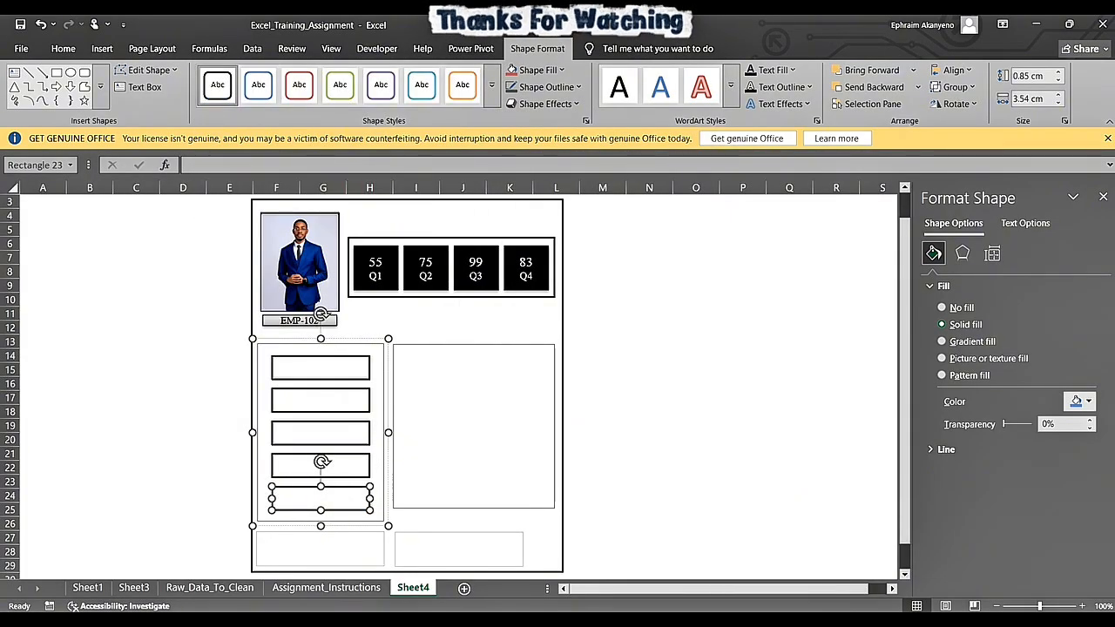
key(Tab)
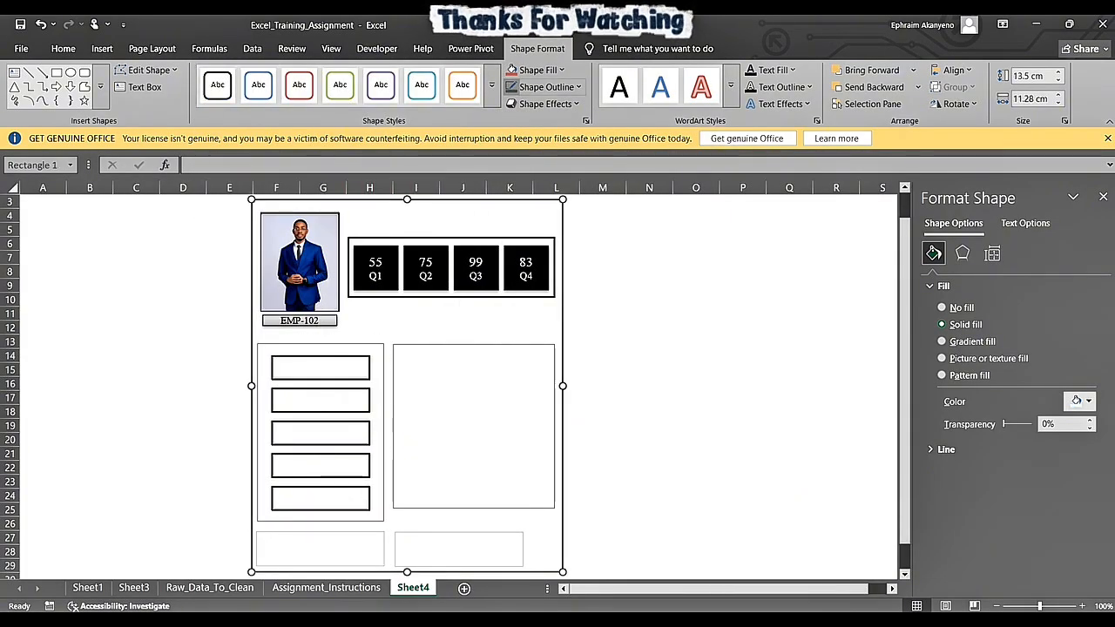
- Apply the Subtle Effect - Black, Dark 1 theme style to the large background rectangle of the card
click(491, 100)
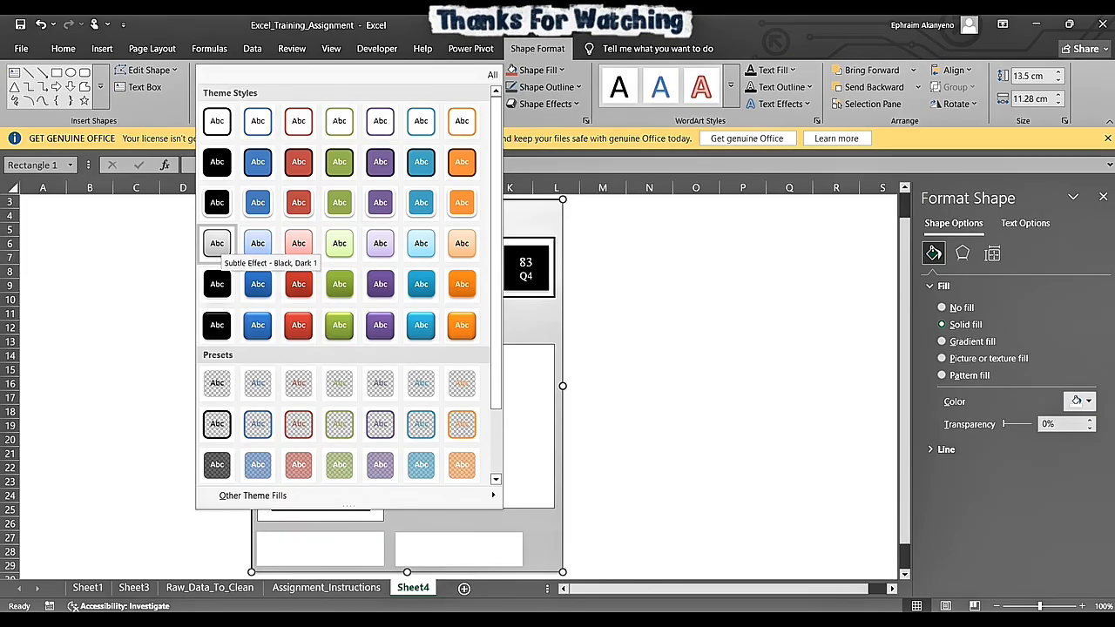
click(216, 243)
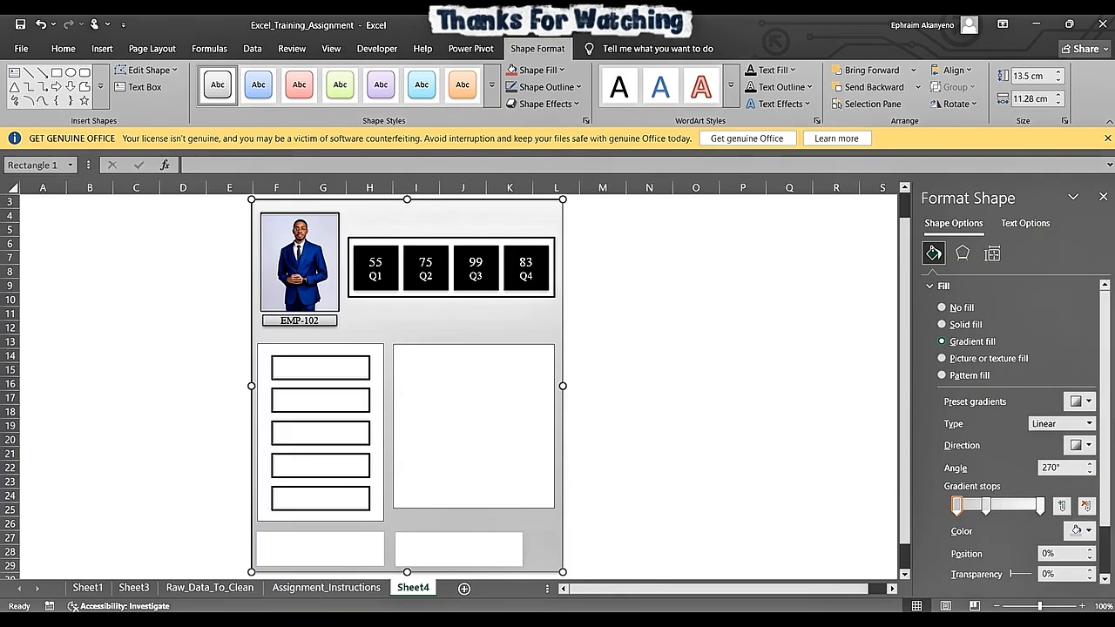
- Stretch each of the five rectangles in the grouped column downward to a height of about 1 cm
click(321, 433)
click(320, 368)
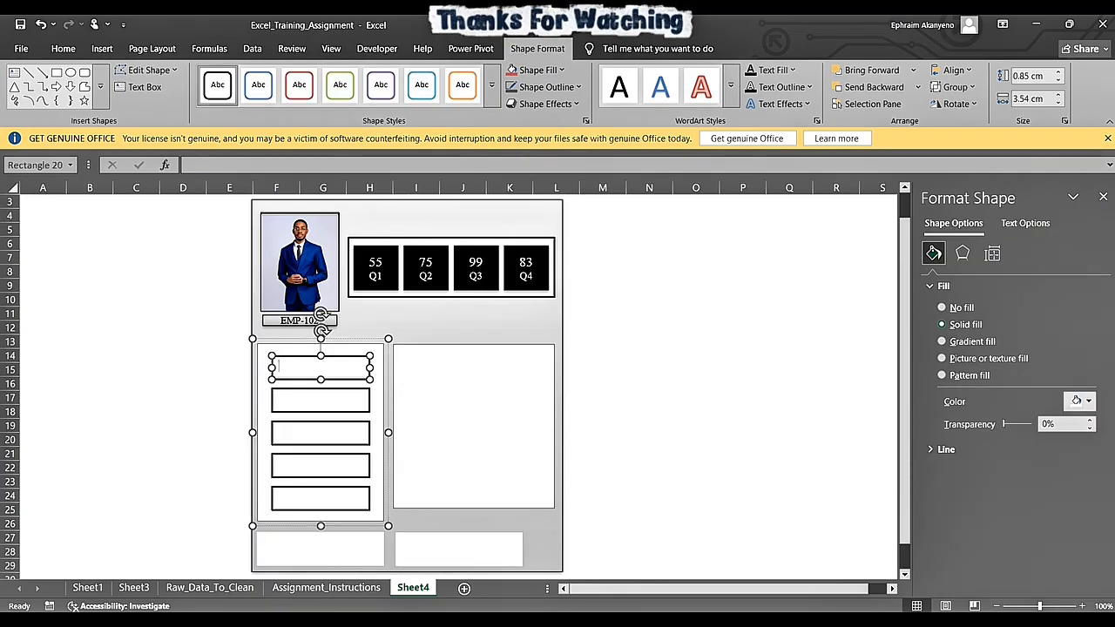
drag(320, 380, 321, 450)
click(321, 400)
click(321, 434)
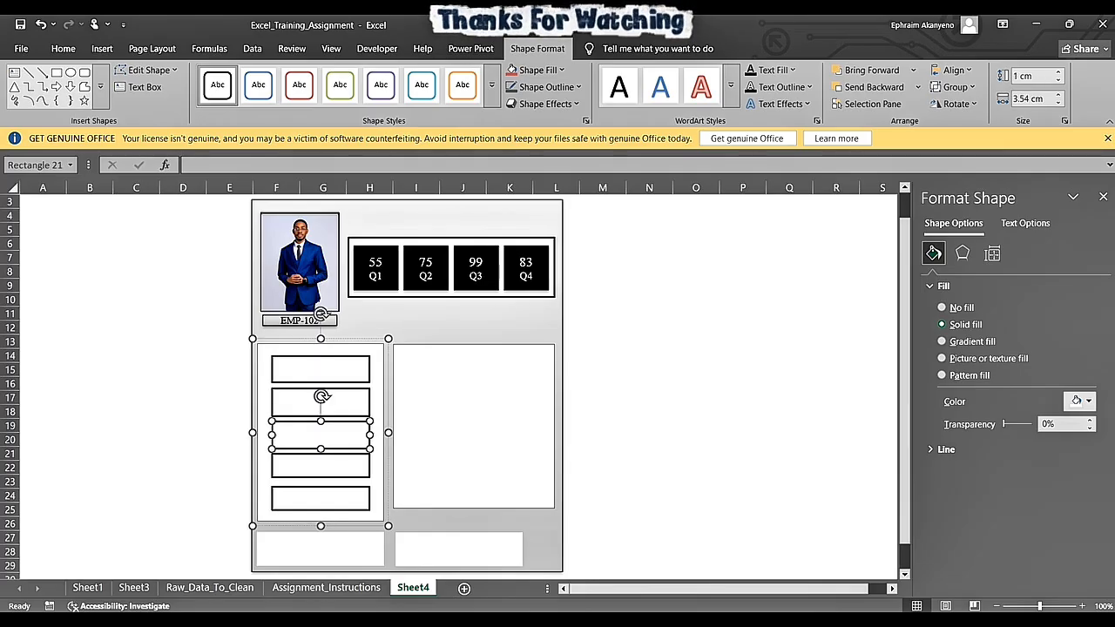
click(321, 370)
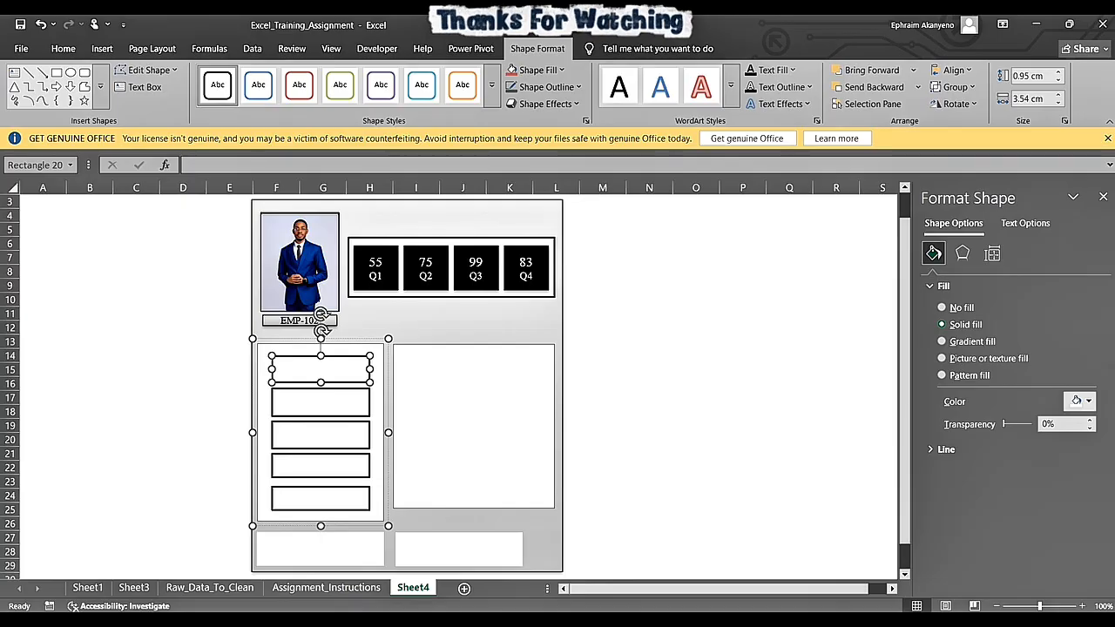
click(321, 466)
drag(321, 478, 321, 482)
click(320, 499)
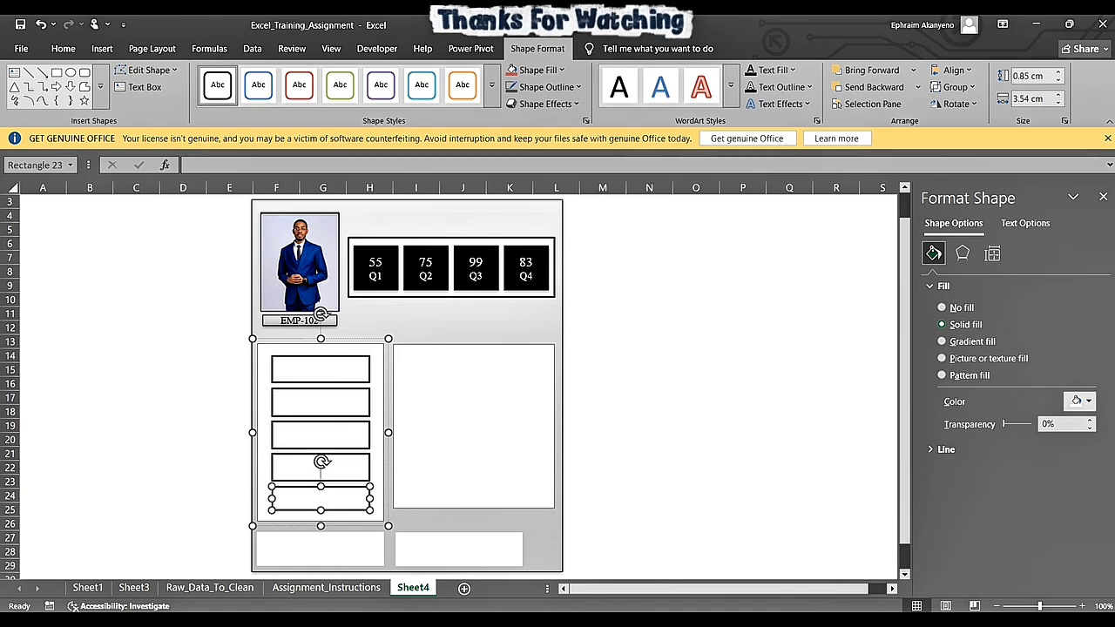
drag(320, 511, 321, 514)
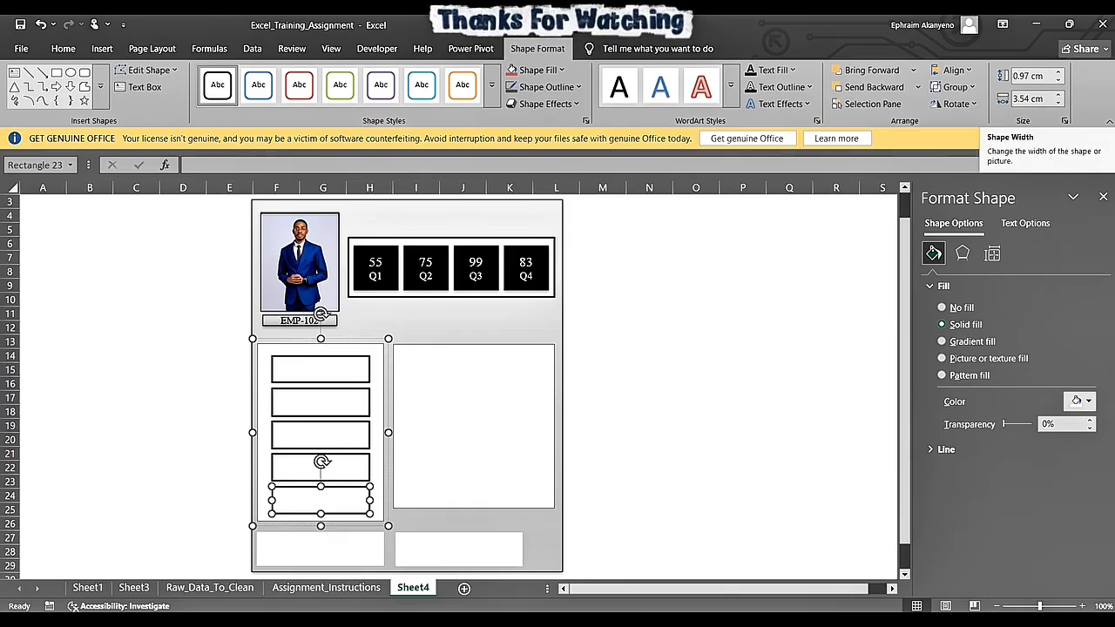
- Set the height of the fifth and fourth rectangles in the column to exactly 1 cm
click(1030, 77)
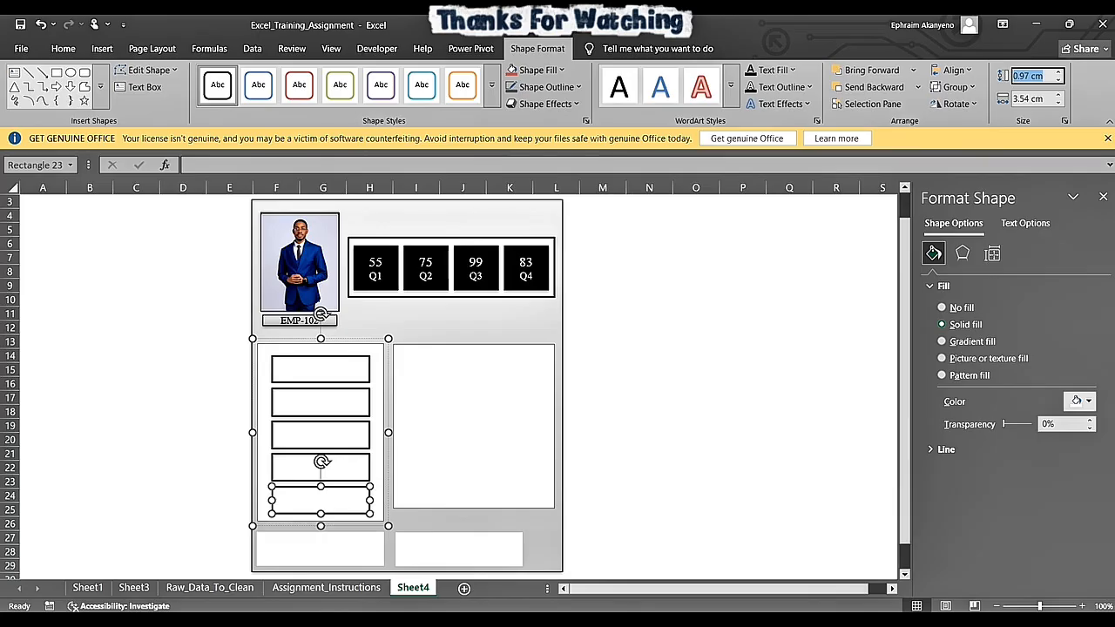
text(1)
key(Return)
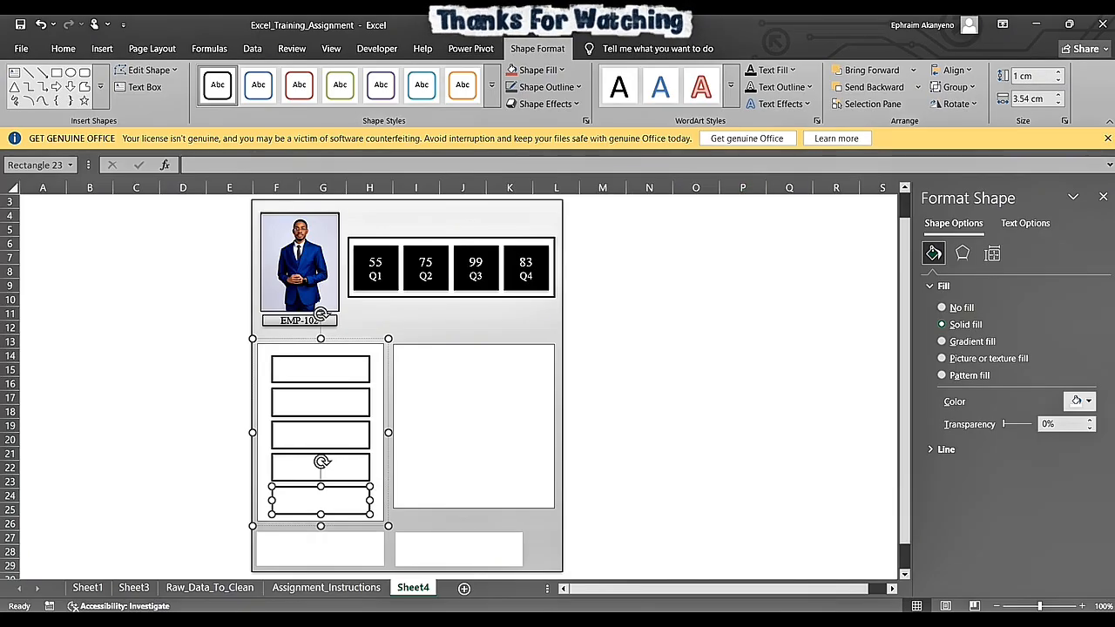
click(305, 469)
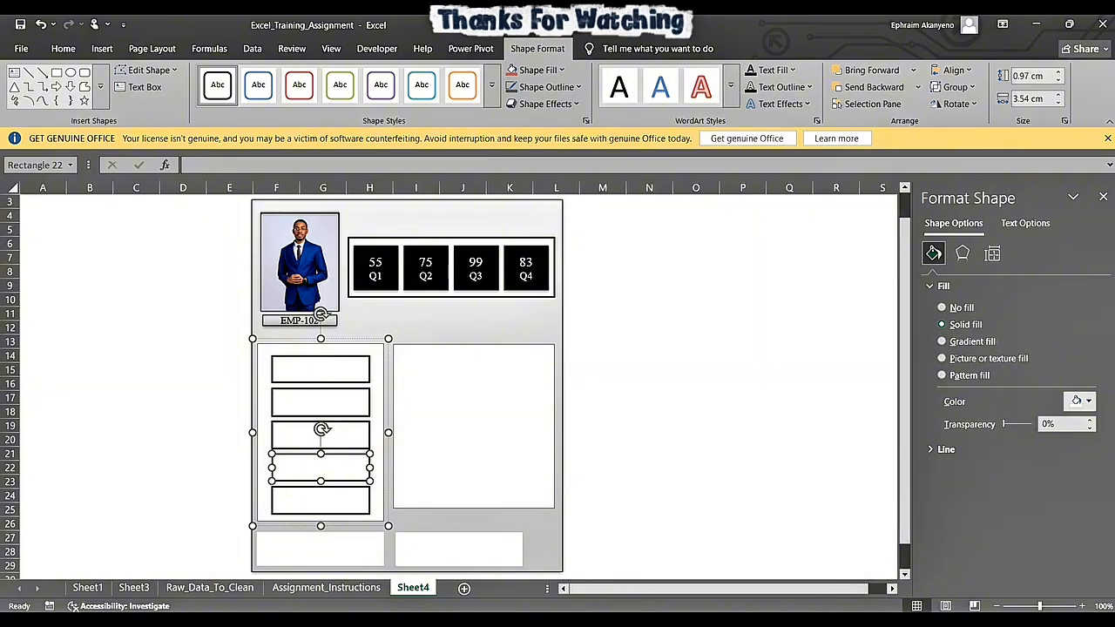
click(1030, 76)
text(1)
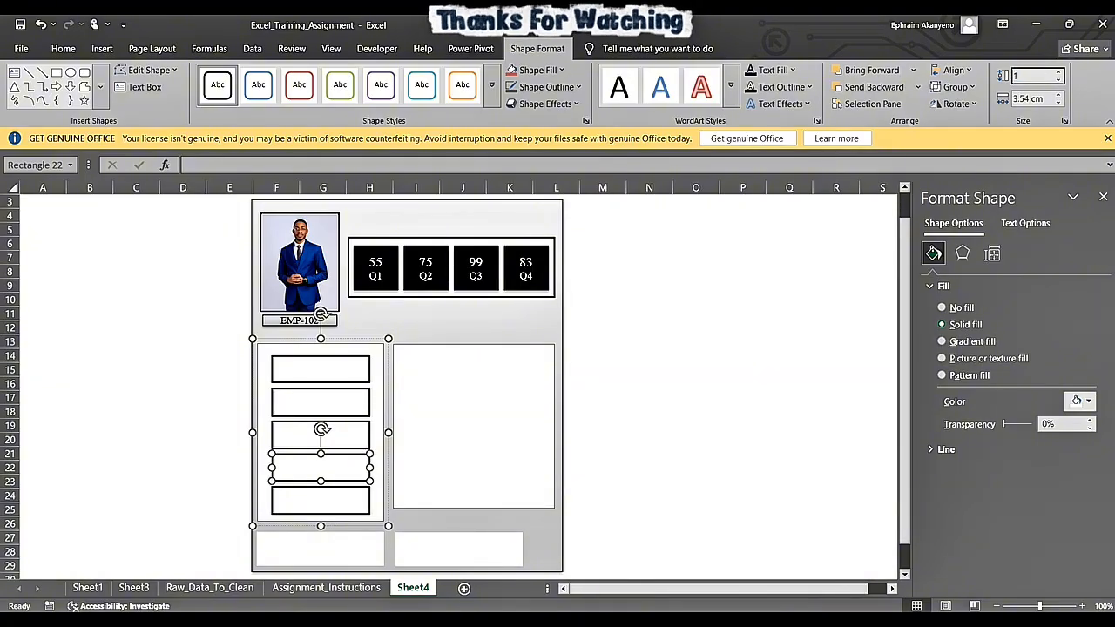
key(Return)
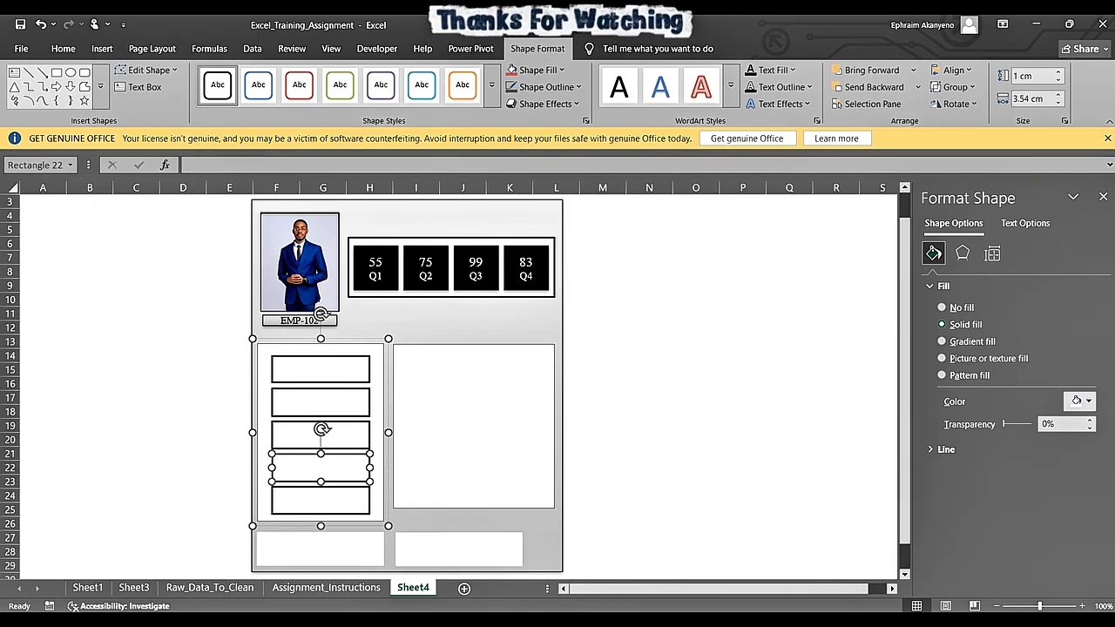
- Check the heights of the third and second rectangles and set the first rectangle's height to 1 cm
click(300, 435)
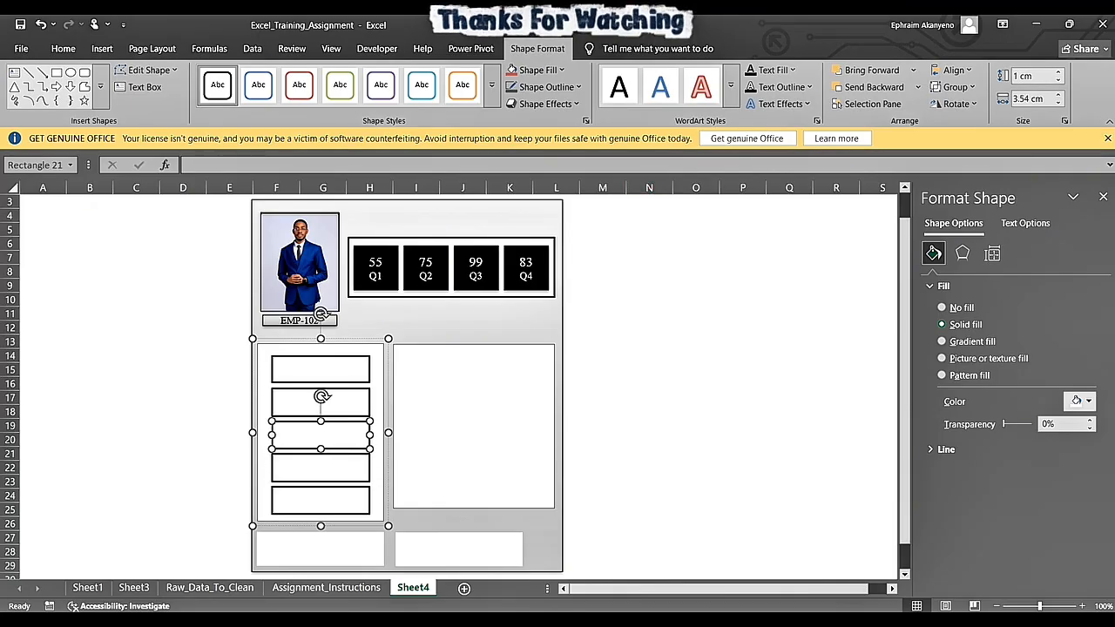
click(321, 397)
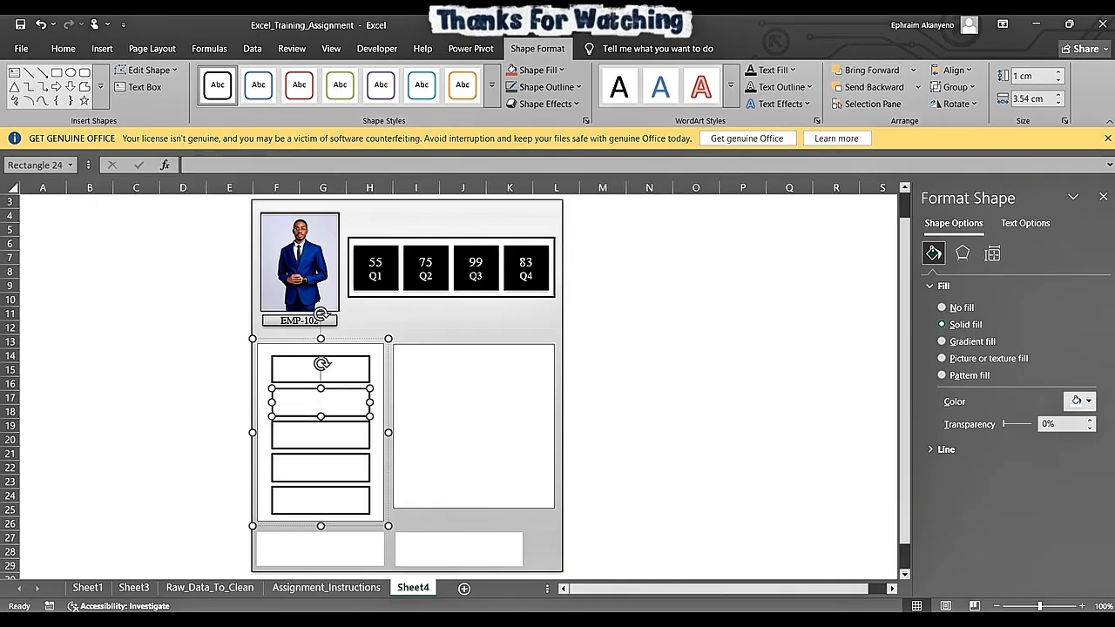
click(321, 369)
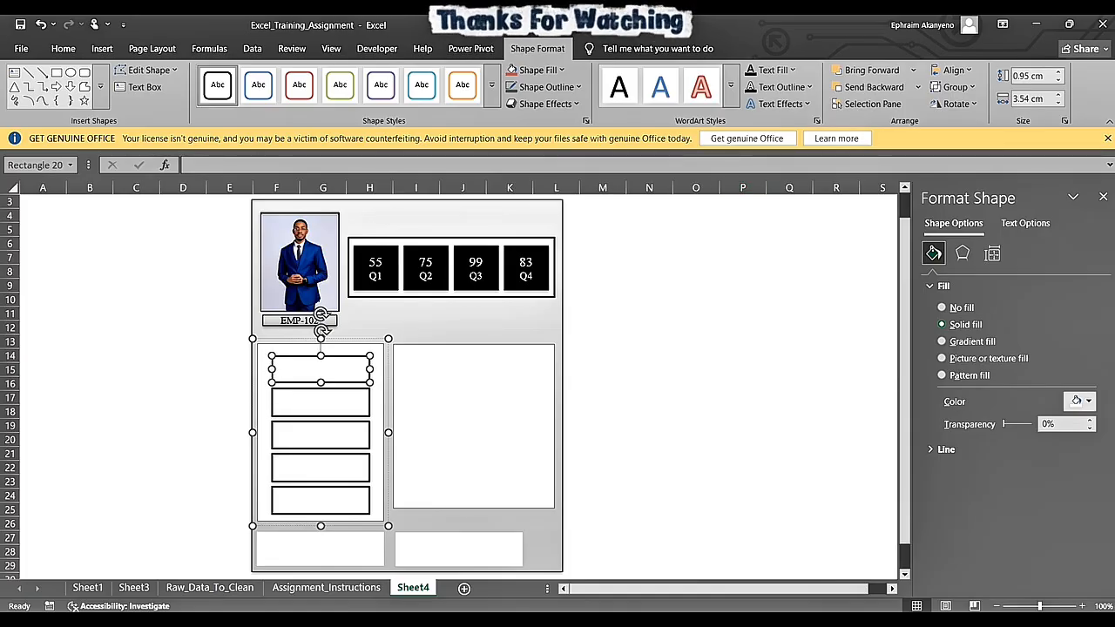
click(1029, 76)
text(1)
key(Return)
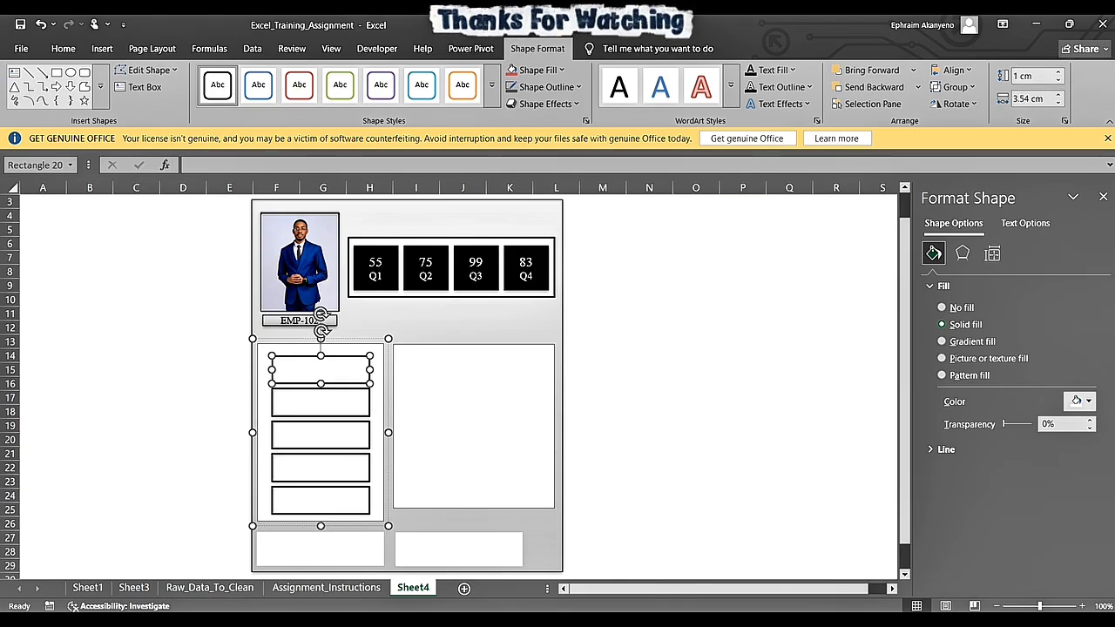
- Set the width of all five rectangles in the column to 4 cm and re-centre them within their frame
ctrl+click(321, 402)
ctrl+click(320, 434)
ctrl+click(320, 466)
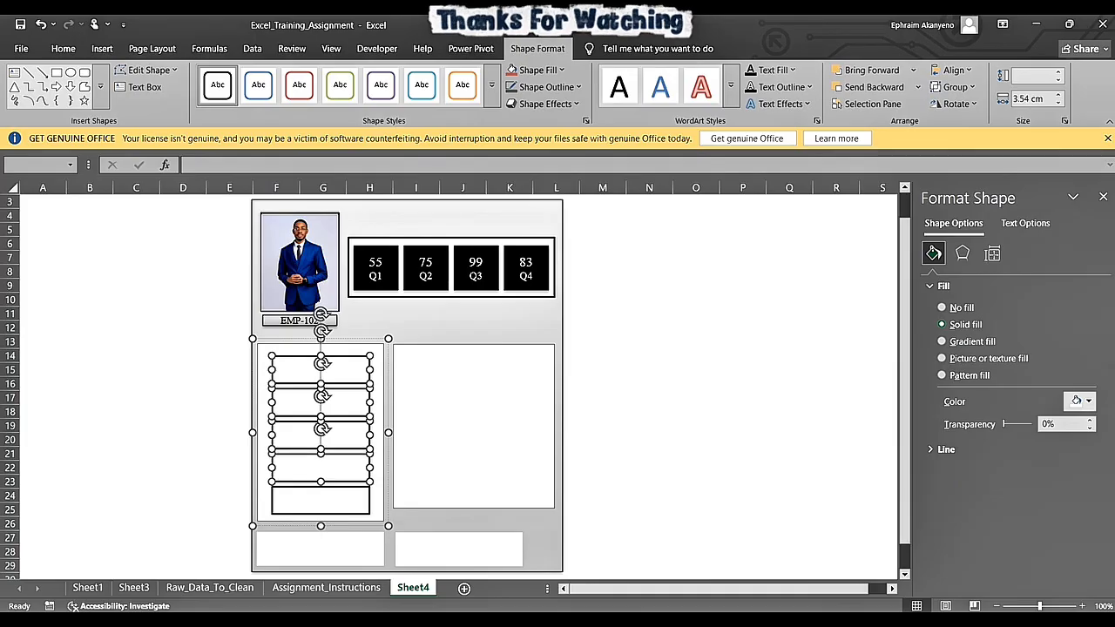
ctrl+click(321, 499)
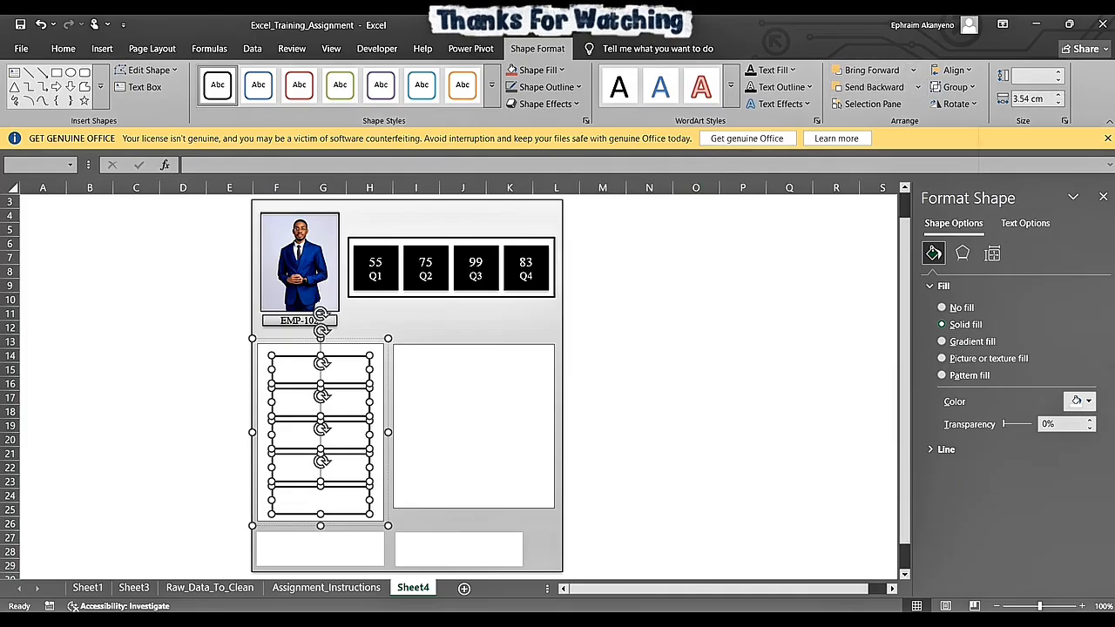
click(1033, 98)
text(4)
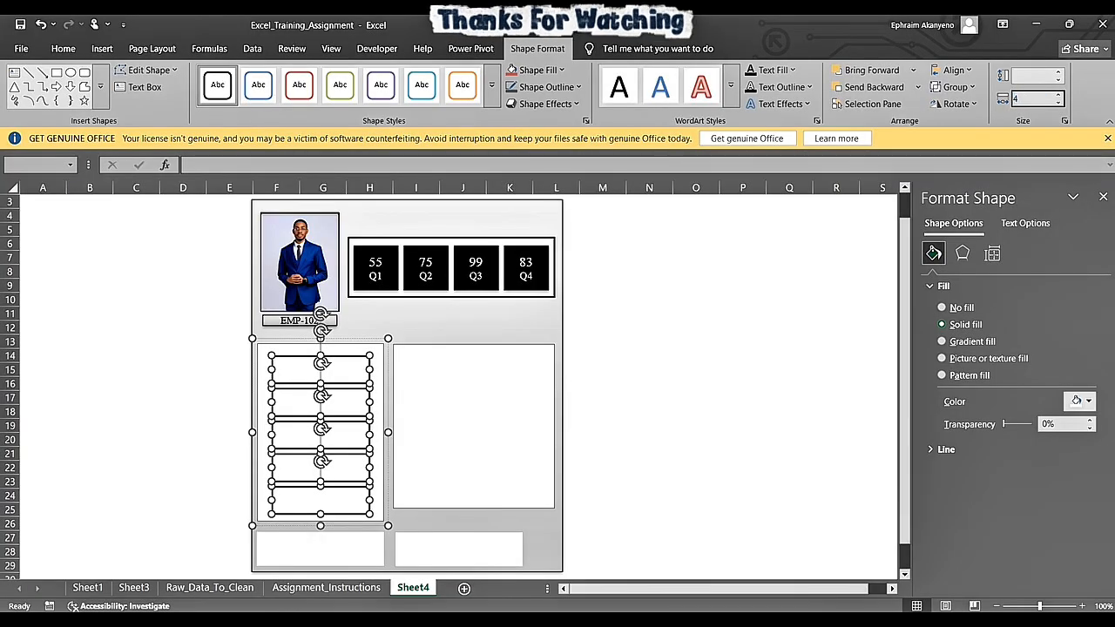
key(Return)
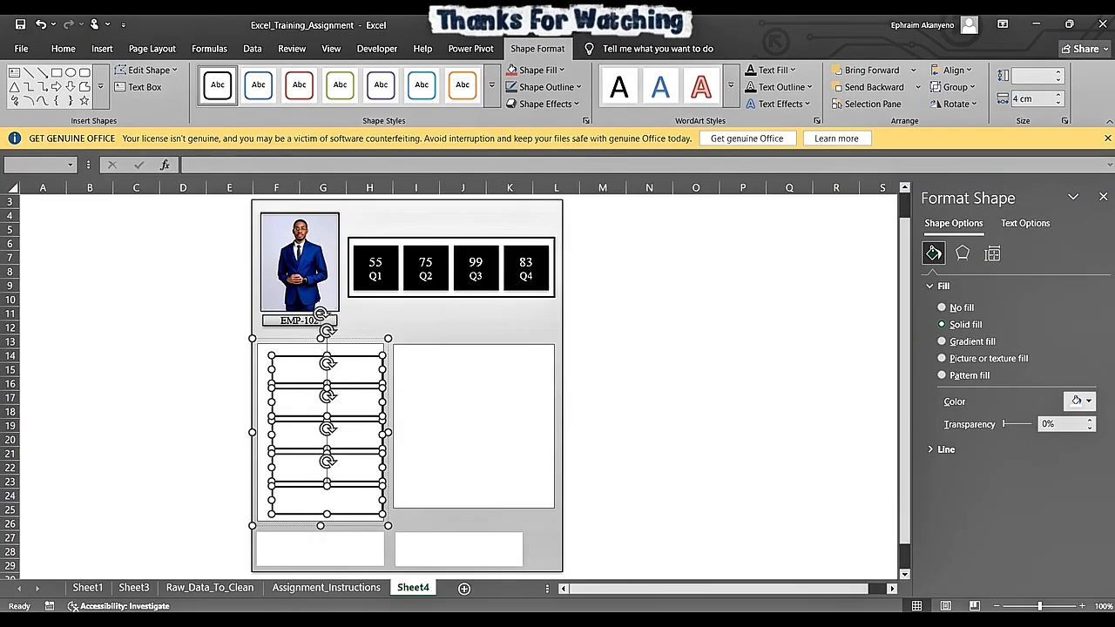
drag(326, 435, 319, 433)
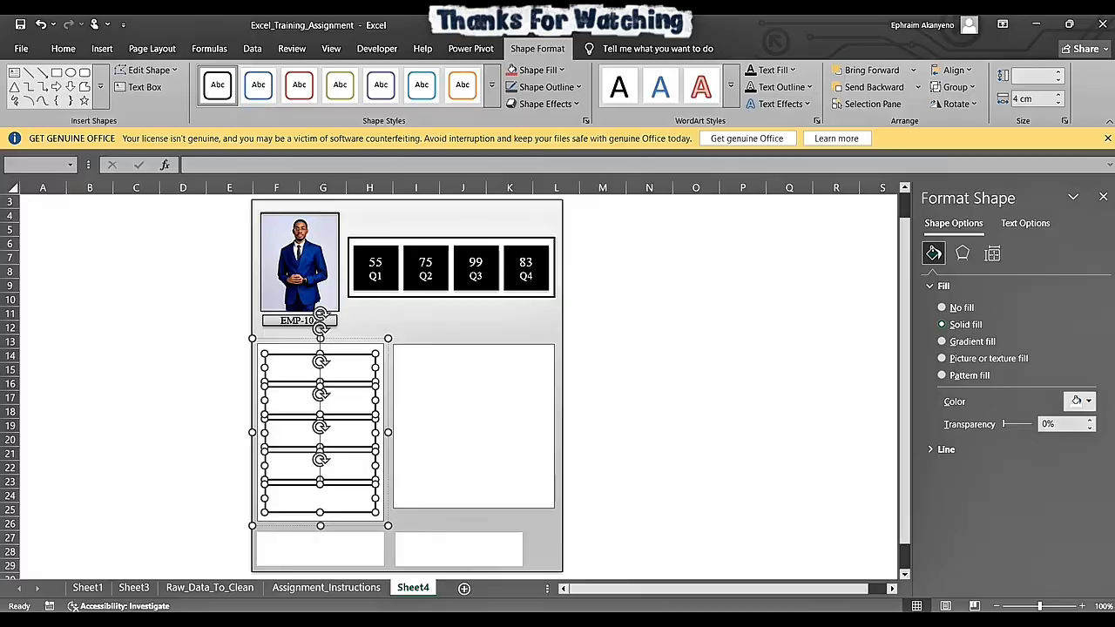
click(602, 369)
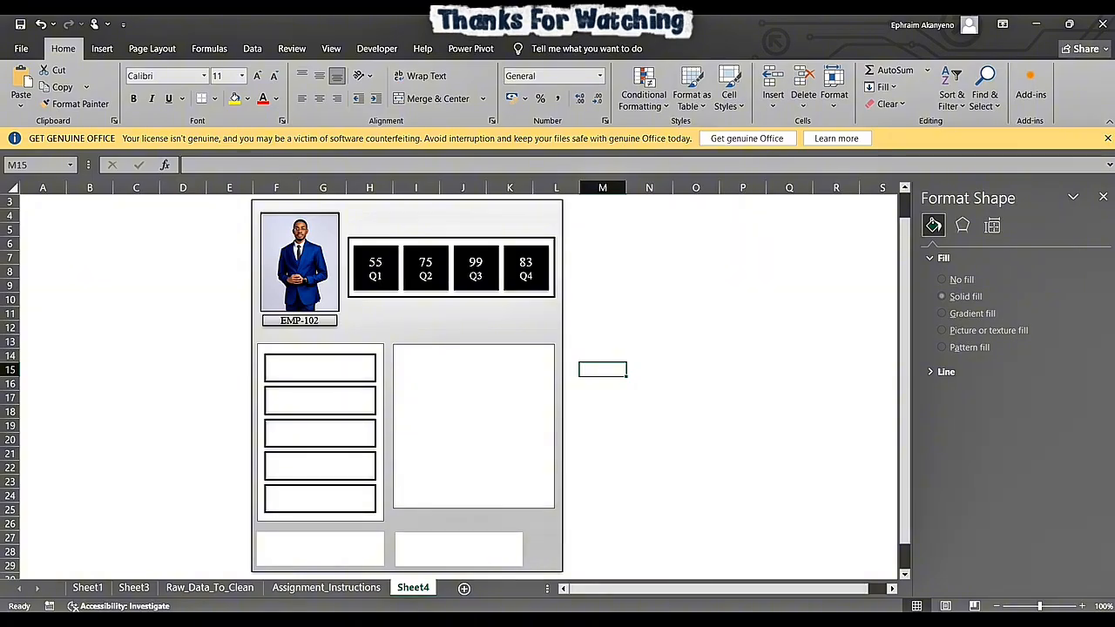
- Widen the second text box in the card's bottom row until its right edge aligns with the large box above
click(460, 550)
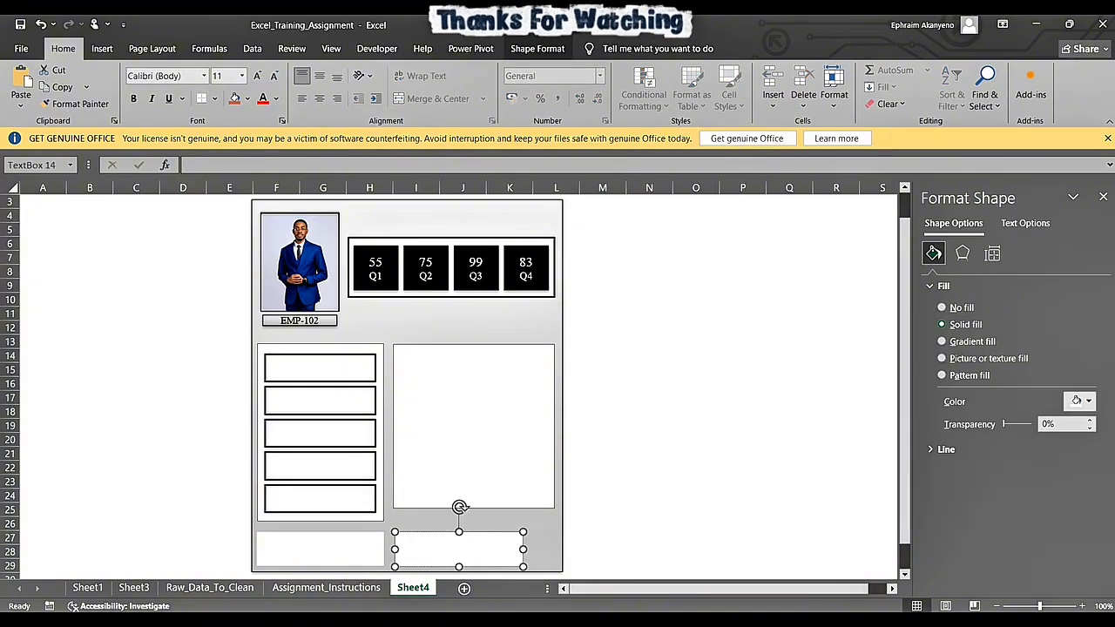
drag(523, 550, 554, 549)
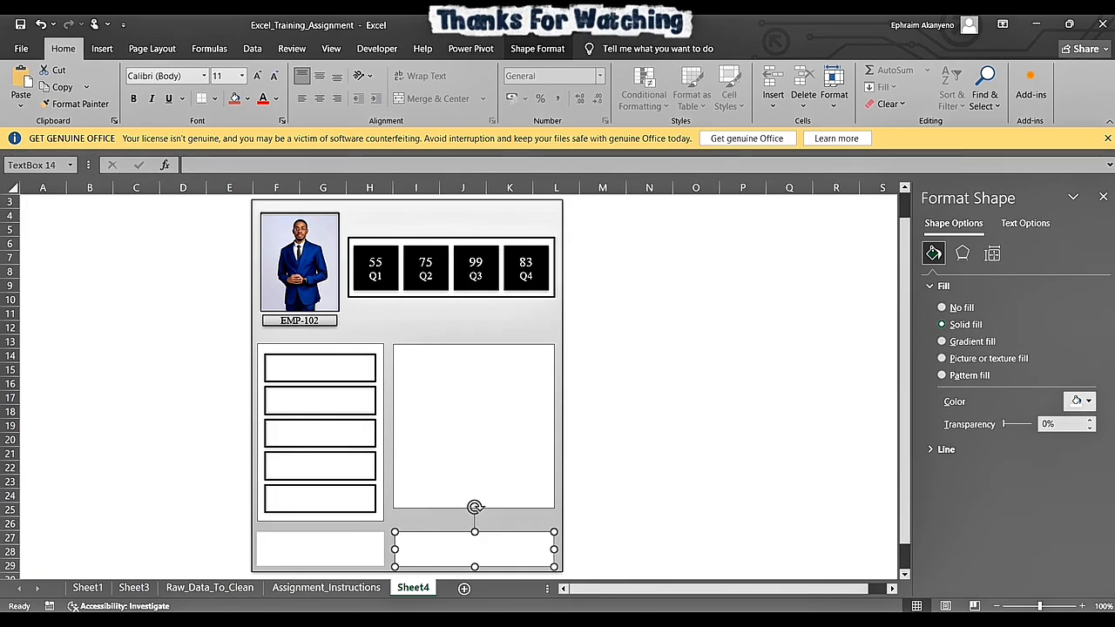
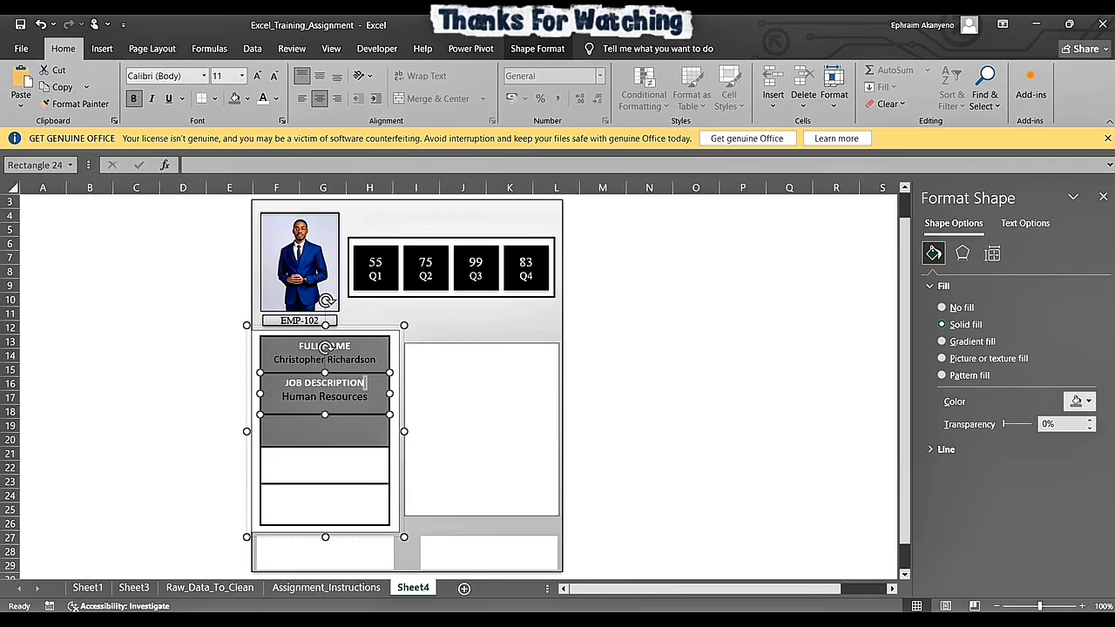
- Copy the heading and Human Resources text from the second box into the third box of the column
key(ctrl+a)
key(ctrl+c)
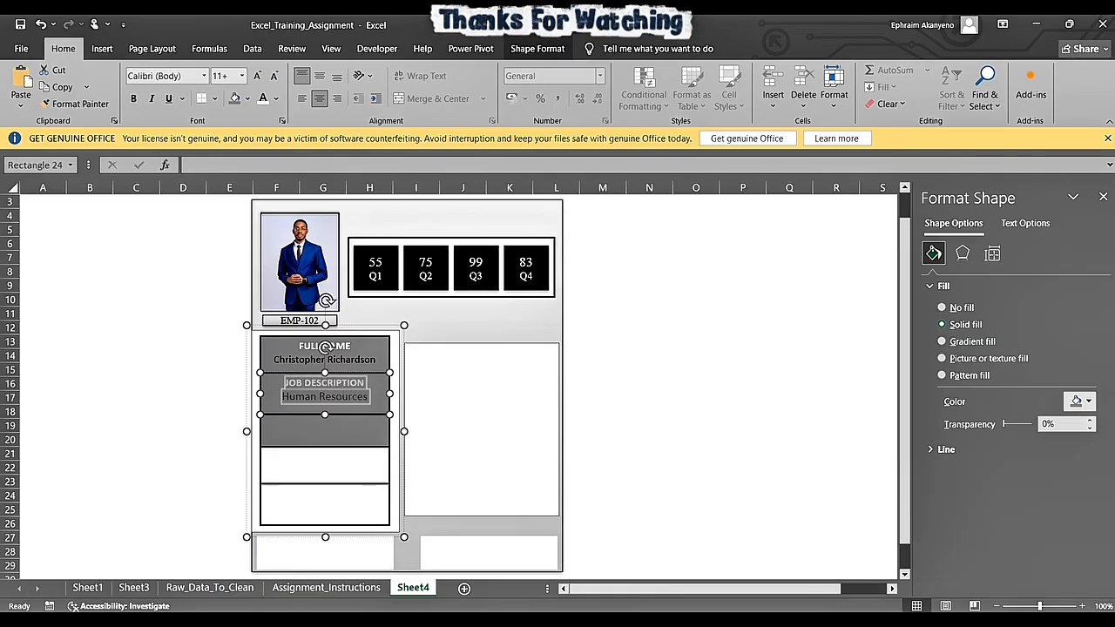
click(326, 431)
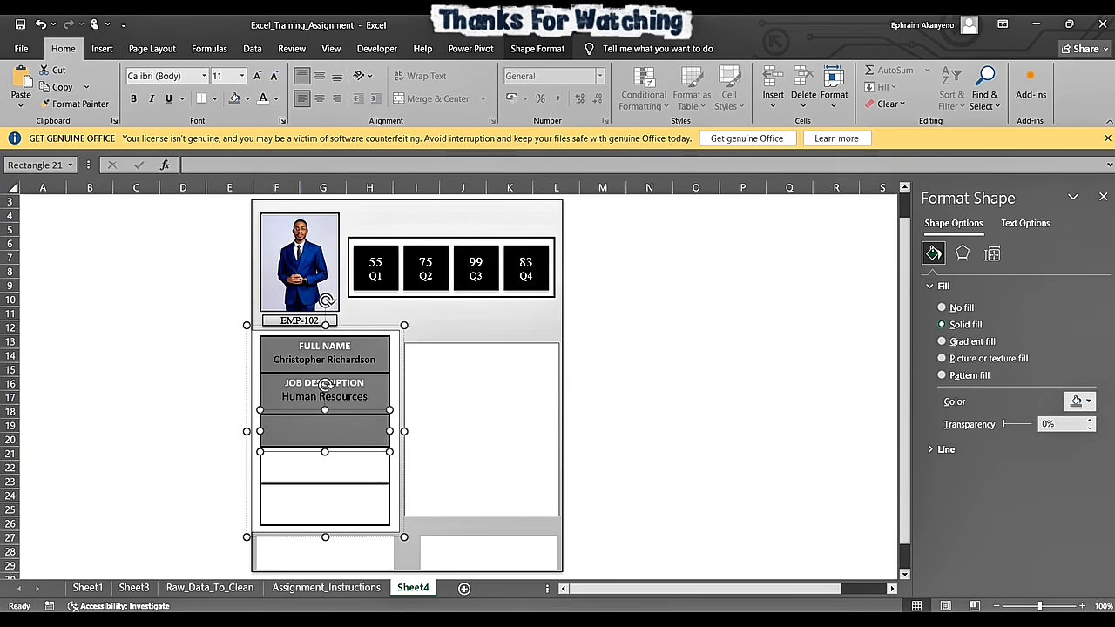
key(ctrl+v)
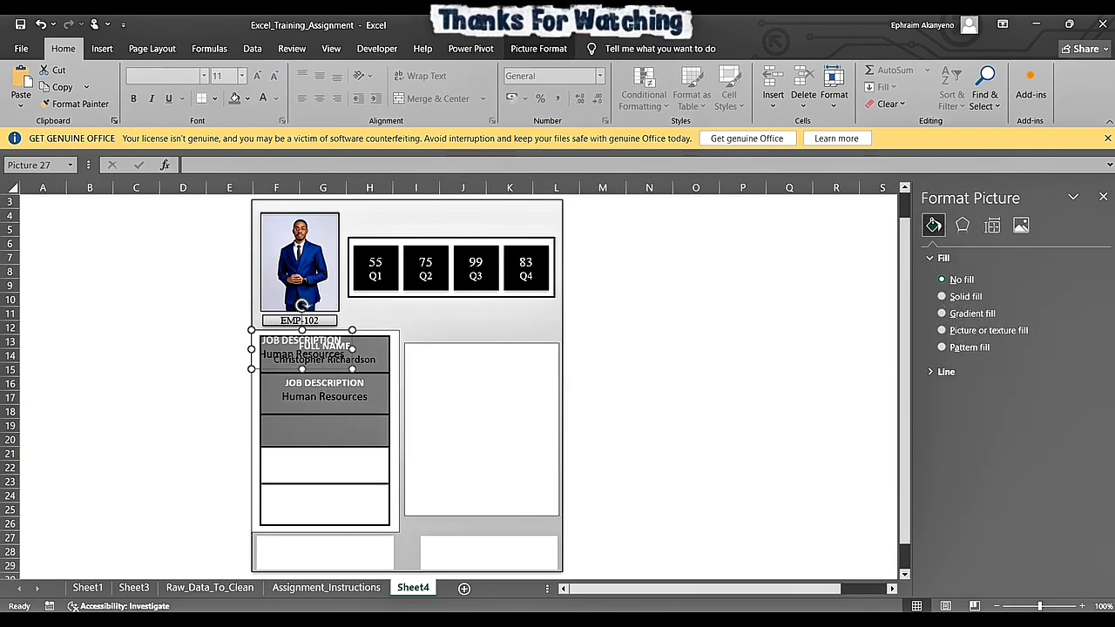
key(ctrl+z)
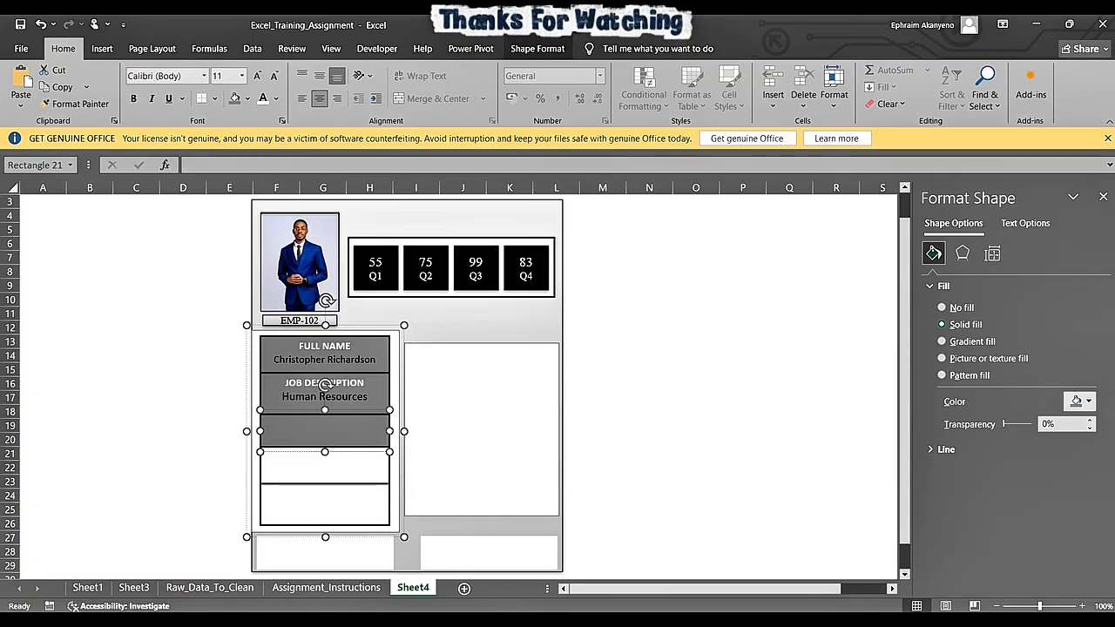
text(S)
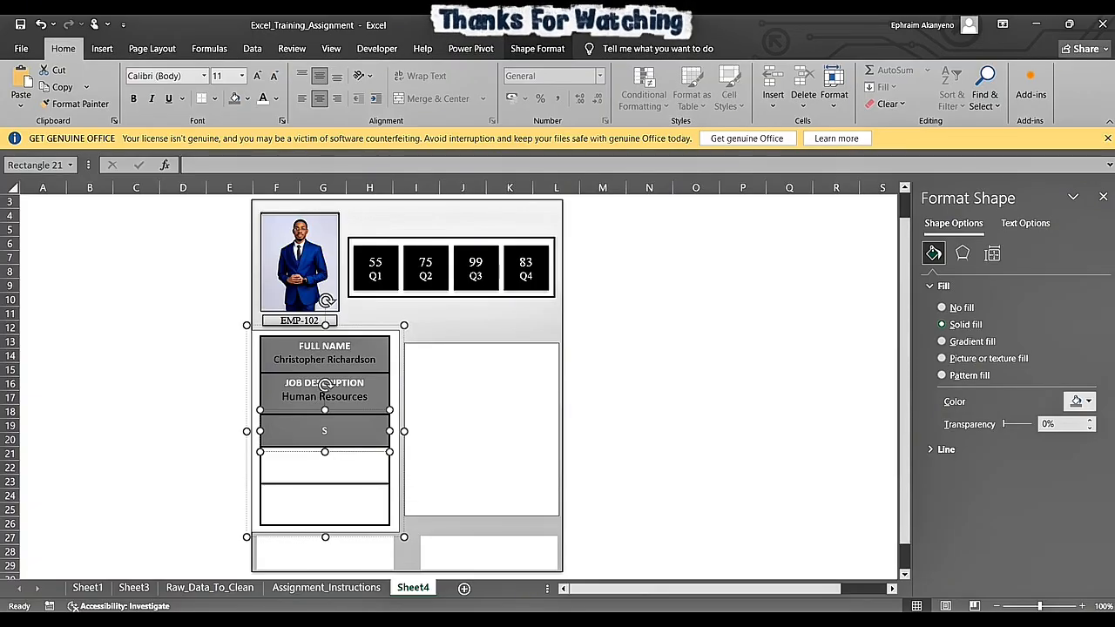
key(ctrl+v)
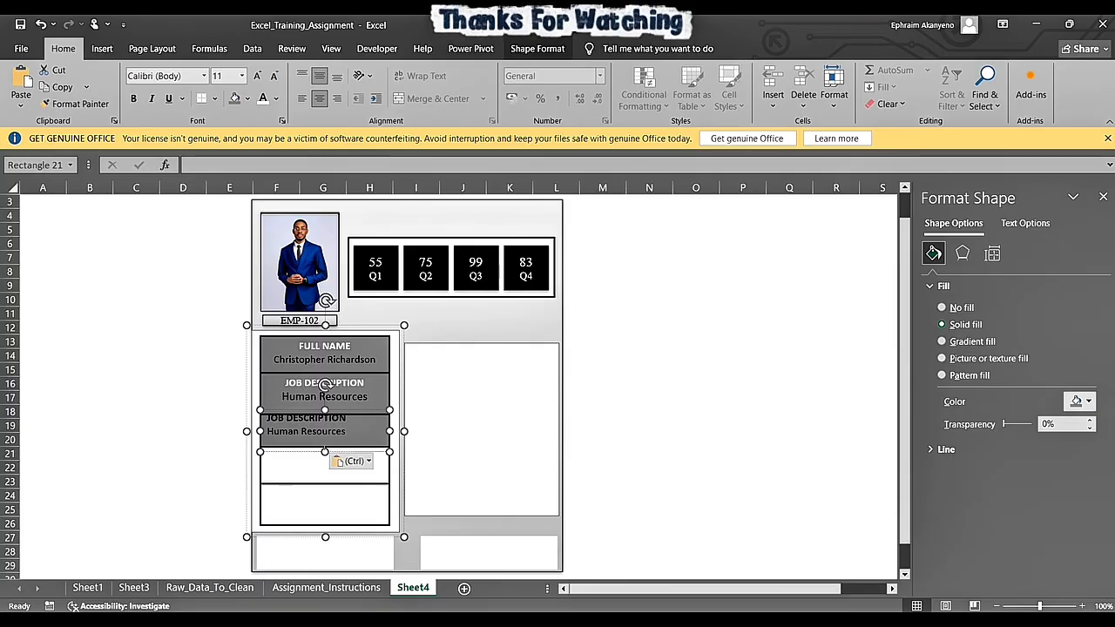
- Align the third box's pasted text to the top and centre it horizontally
drag(349, 435, 266, 418)
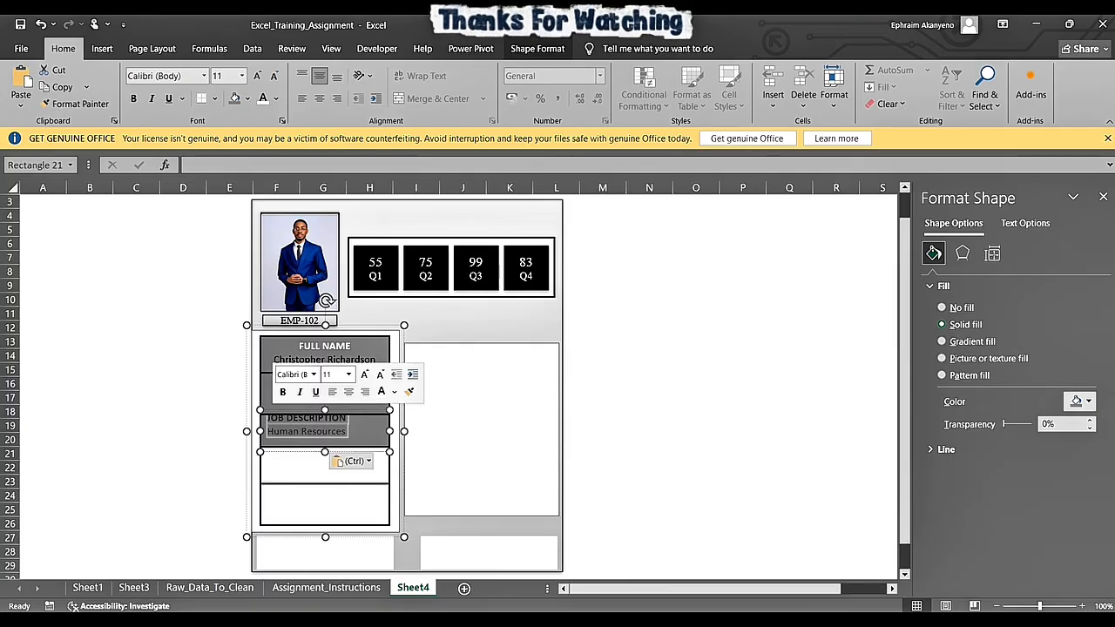
click(337, 77)
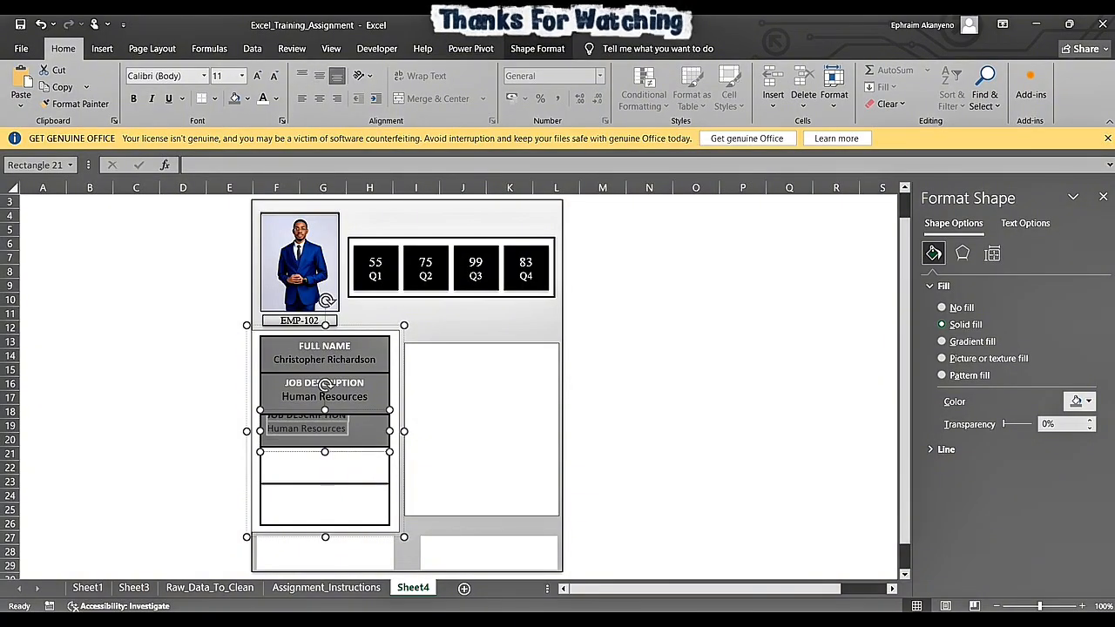
click(320, 77)
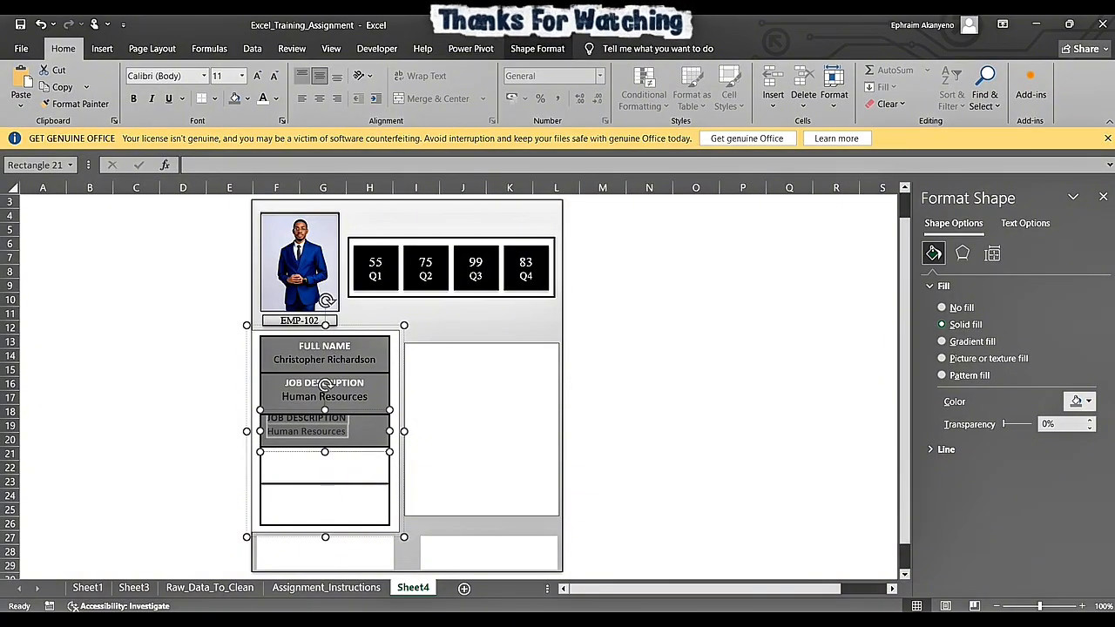
click(301, 76)
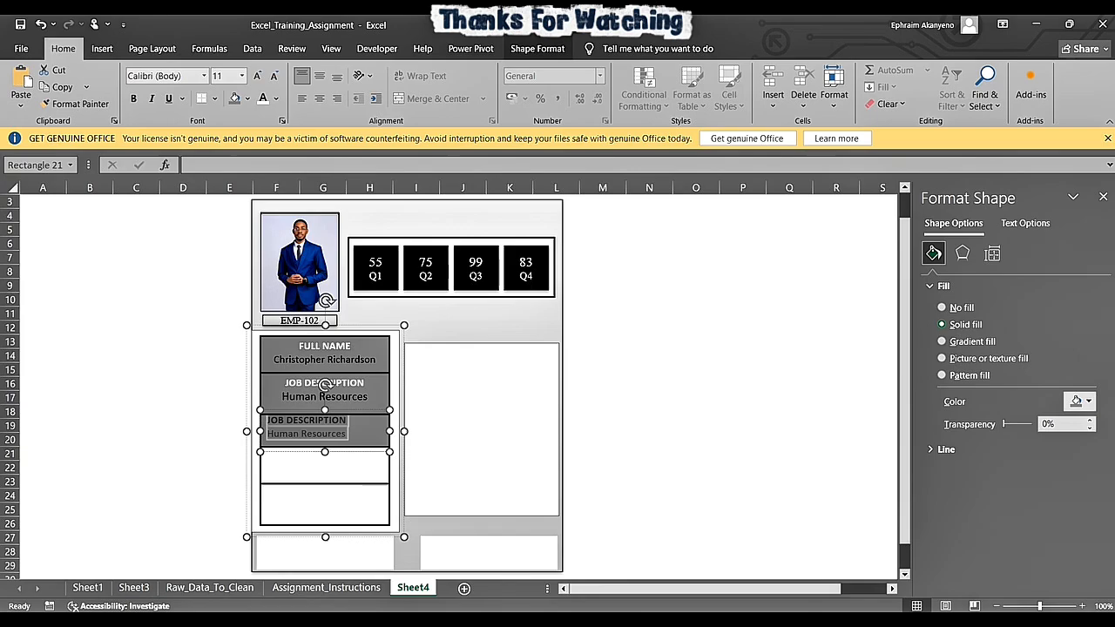
click(320, 98)
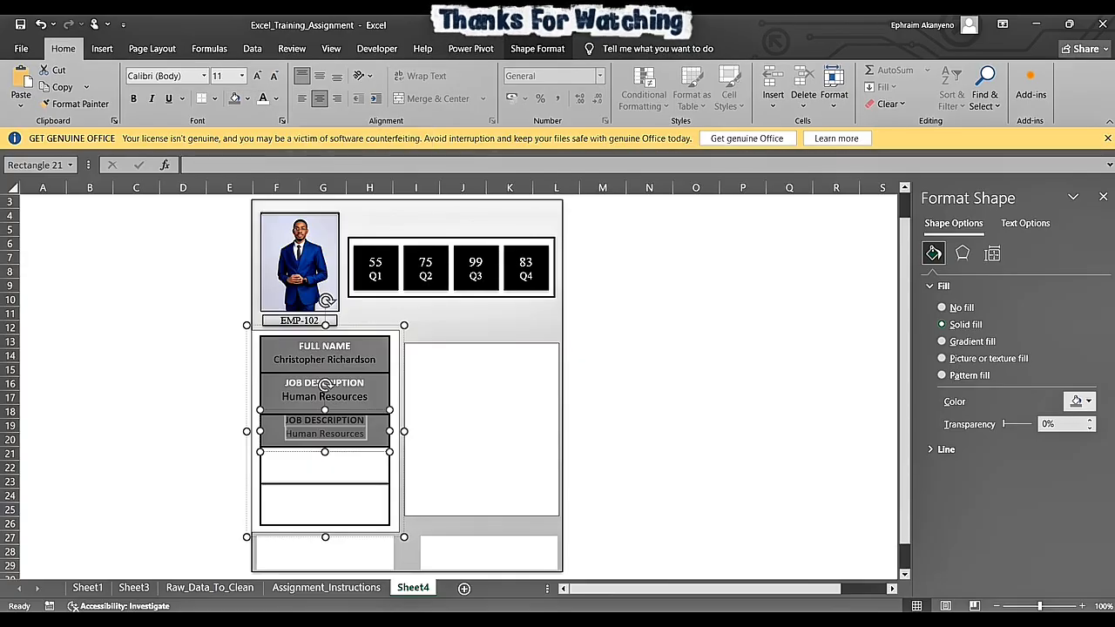
key(ctrl+b)
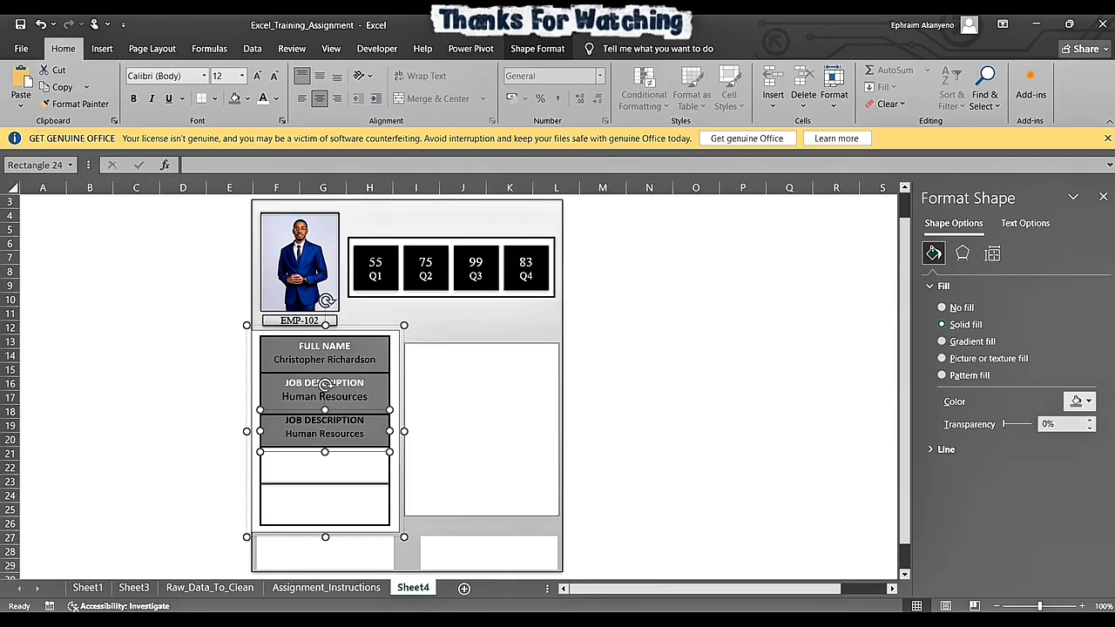
- Reduce the second box's height slightly to meet the third box, and colour the third box's JOB DESCRIPTION heading white
click(324, 384)
drag(325, 415, 325, 411)
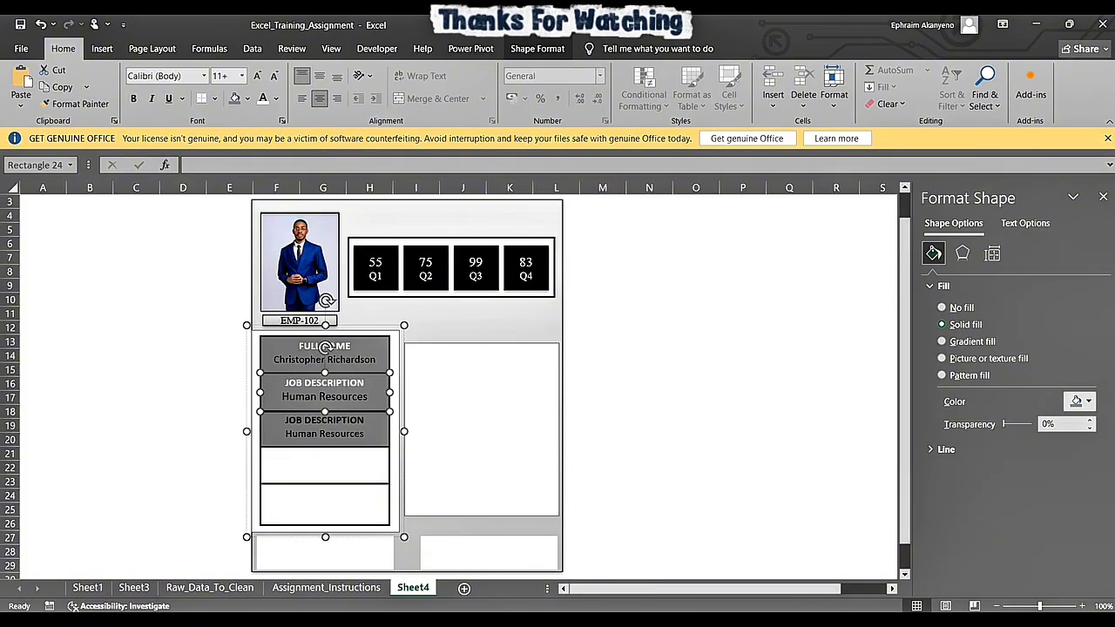
click(325, 433)
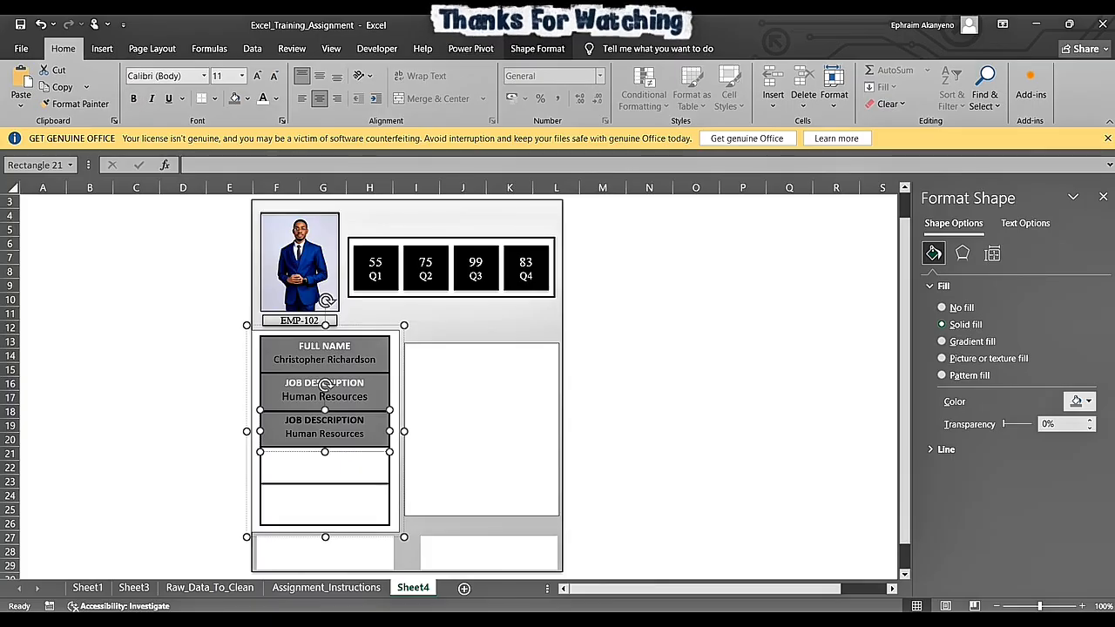
drag(286, 420, 365, 420)
triple_click(365, 420)
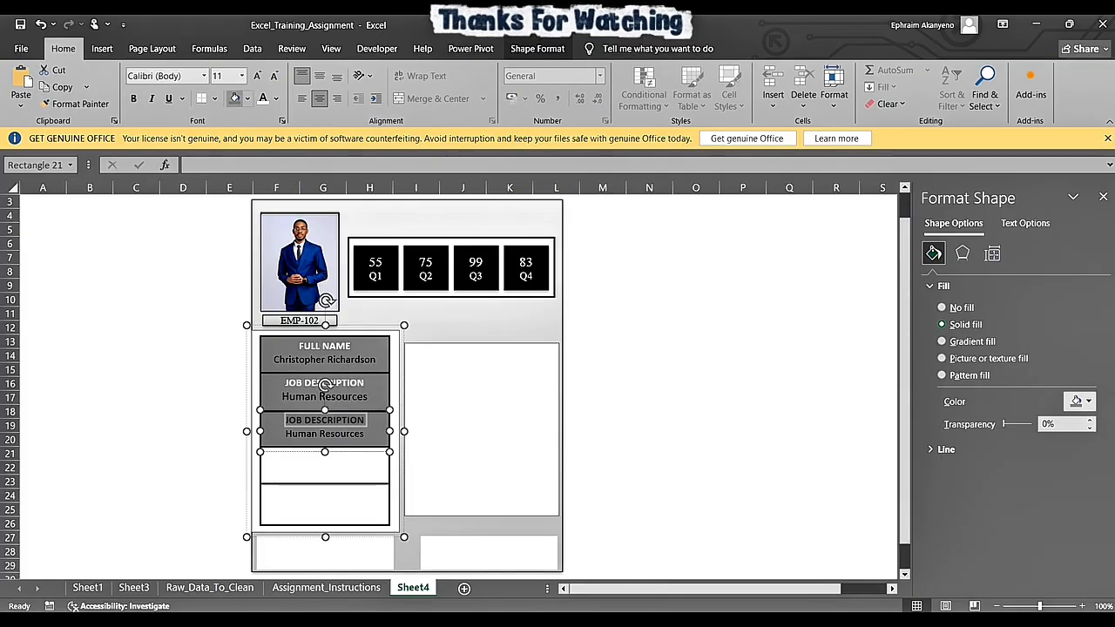
click(263, 98)
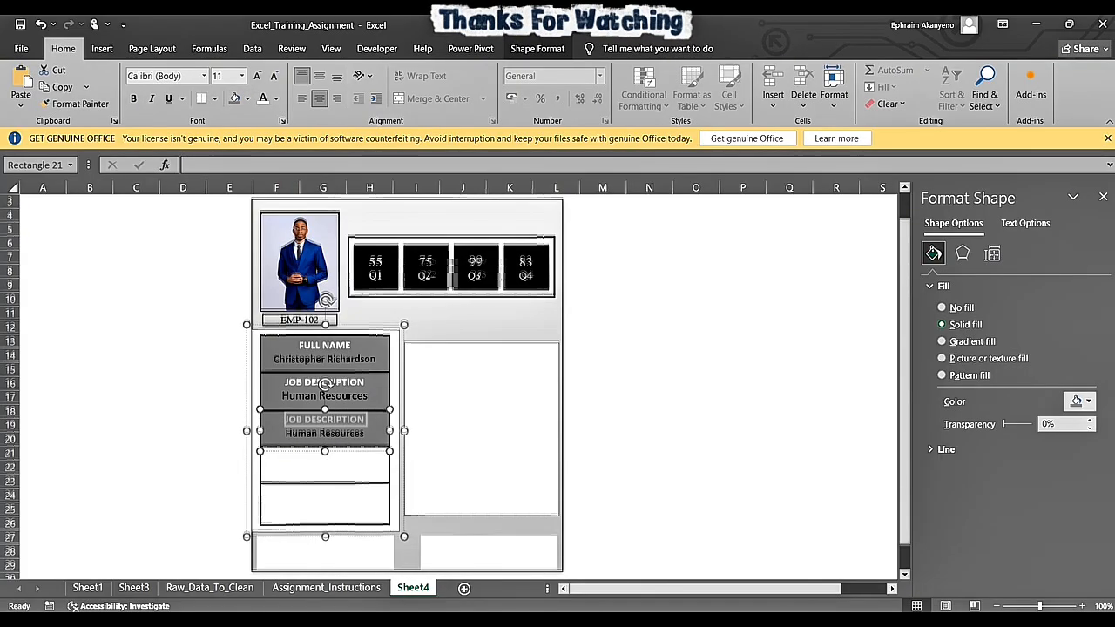
- Check the employee's row 31 data against the Raw_Data_To_Clean column headings and change the second box's heading to DEPARTMENT
scroll(453, 384, down, 2)
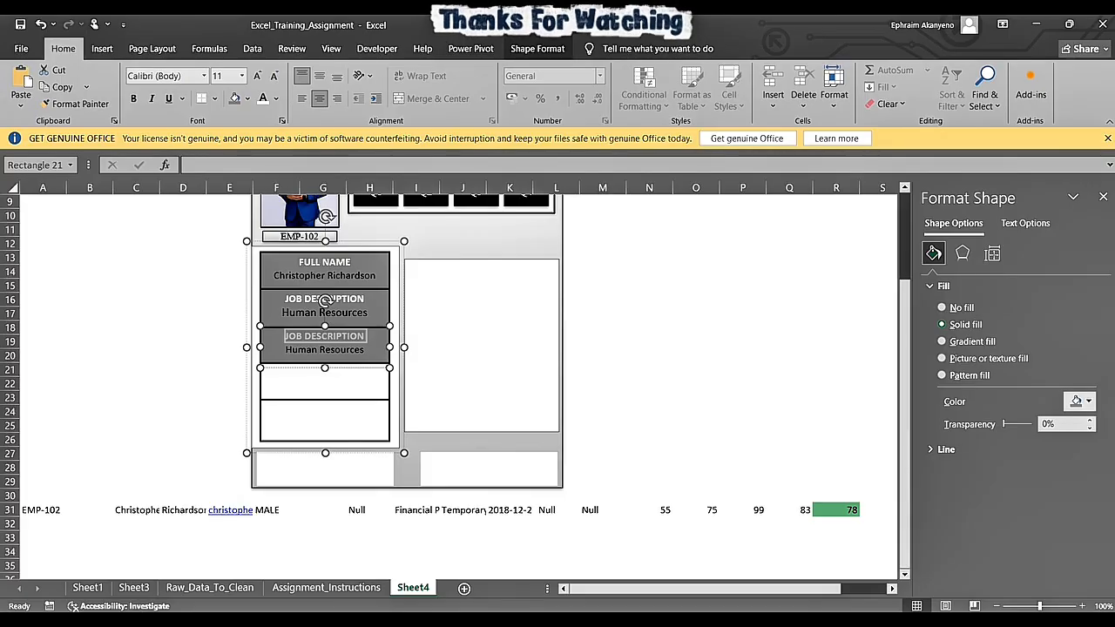
double_click(426, 510)
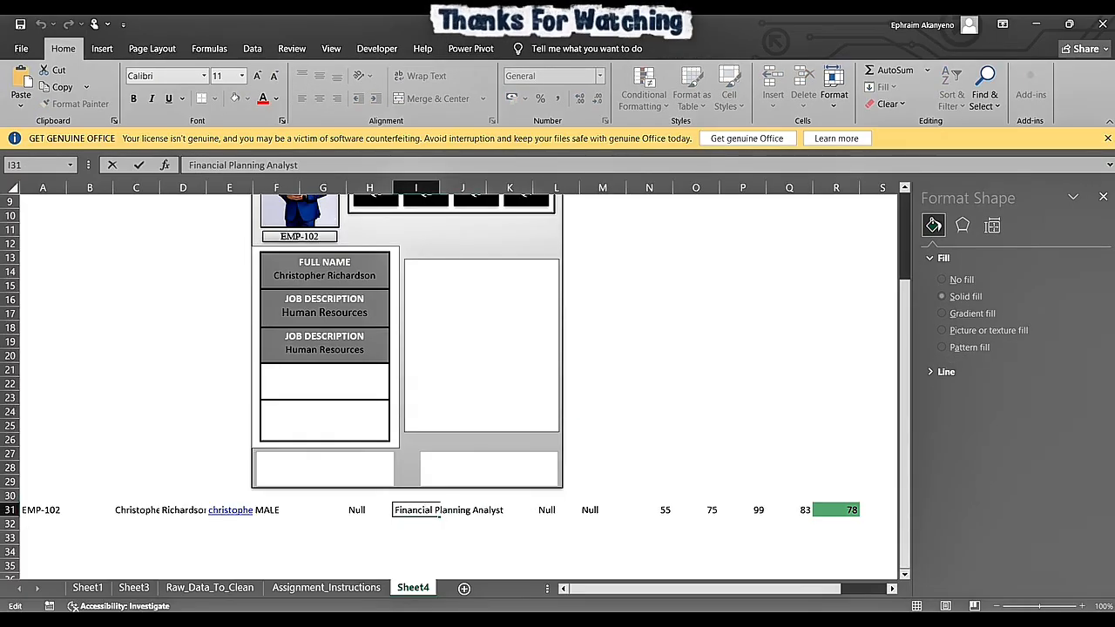
click(210, 589)
scroll(450, 384, right, 2)
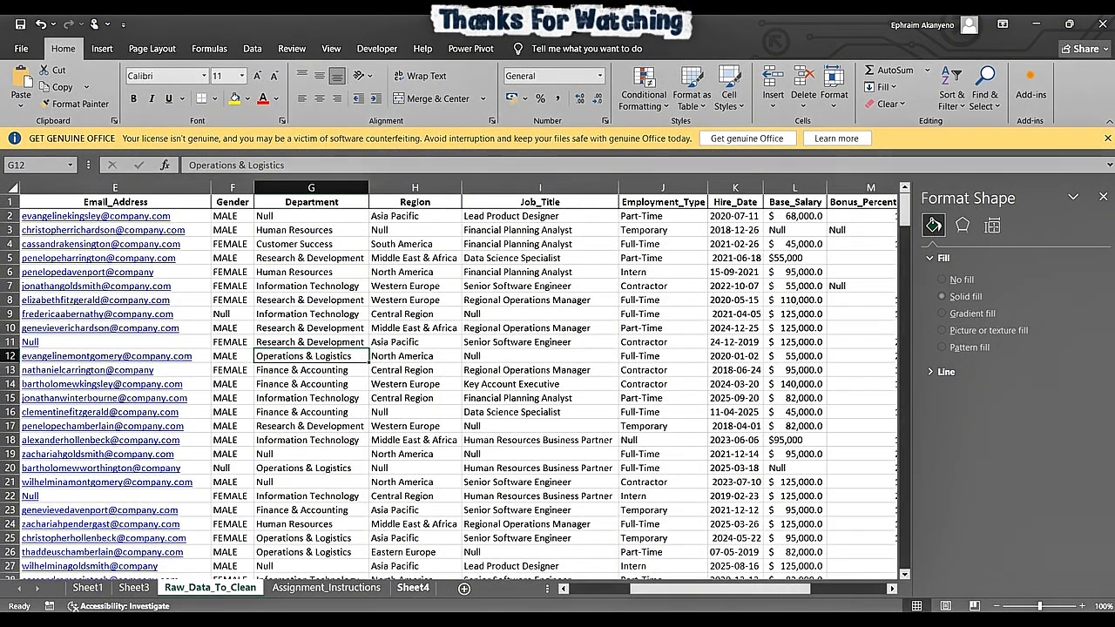
click(413, 588)
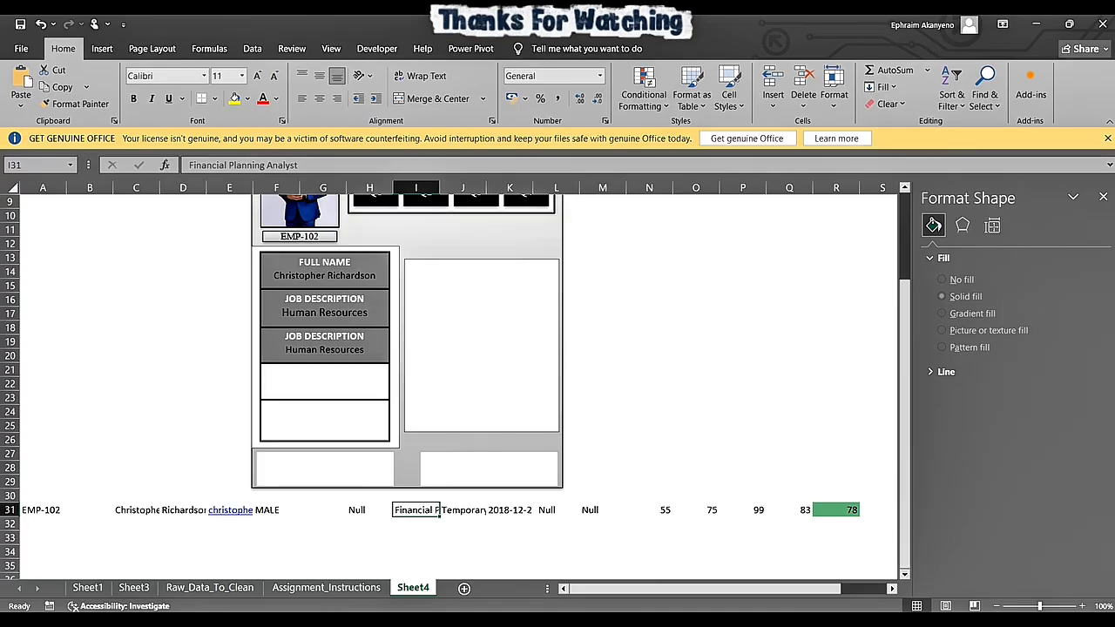
click(325, 263)
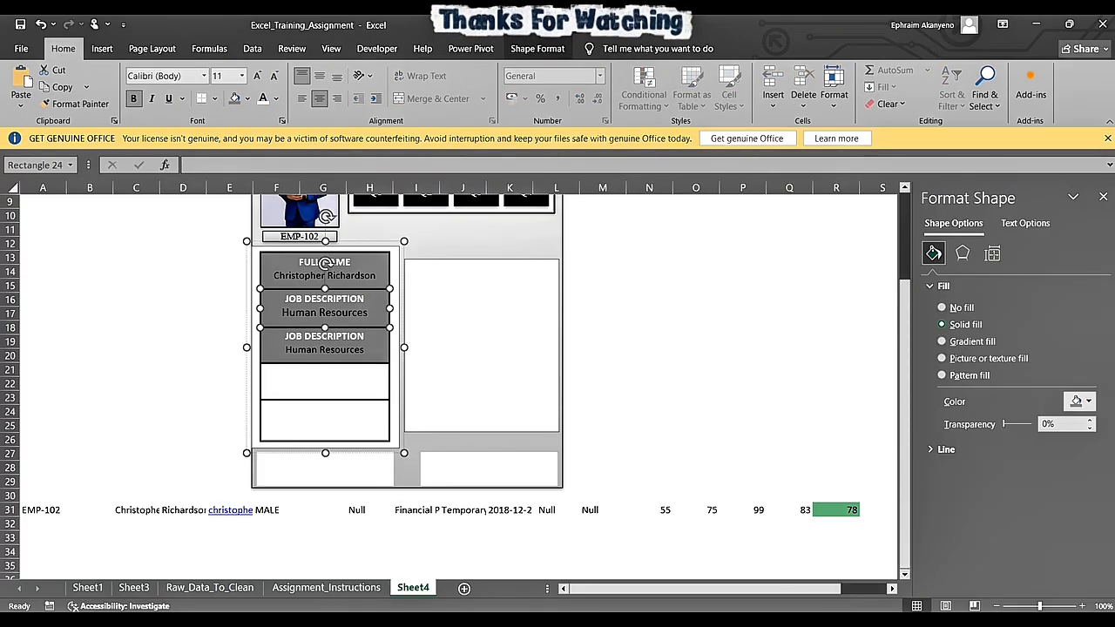
double_click(334, 299)
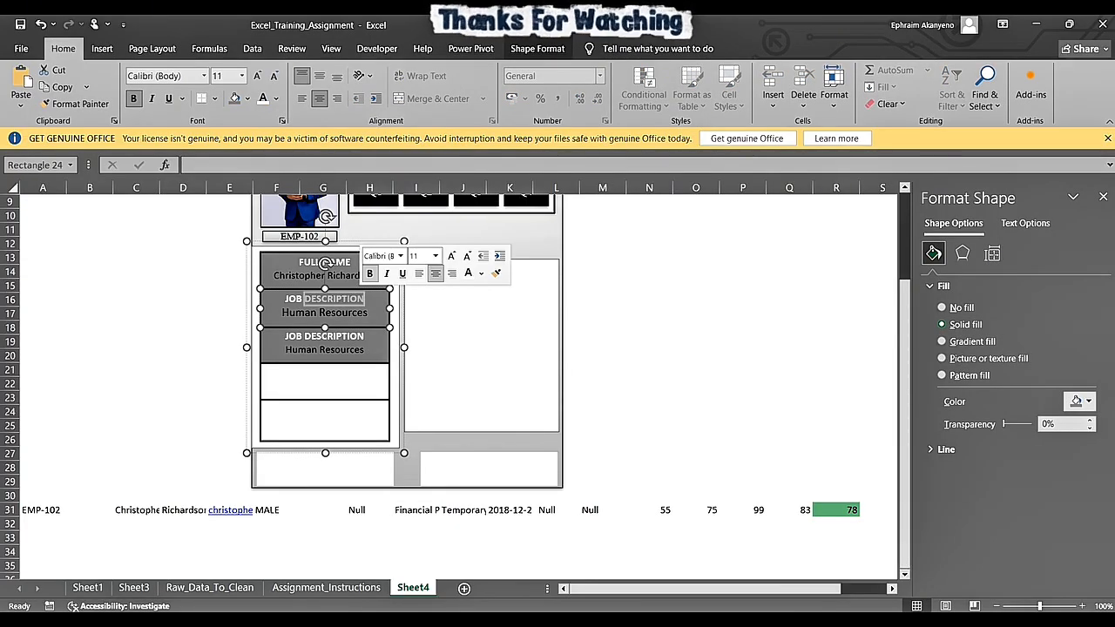
key(BackSpace)
key(BackSpace)
key(BackSpace)
key(BackSpace)
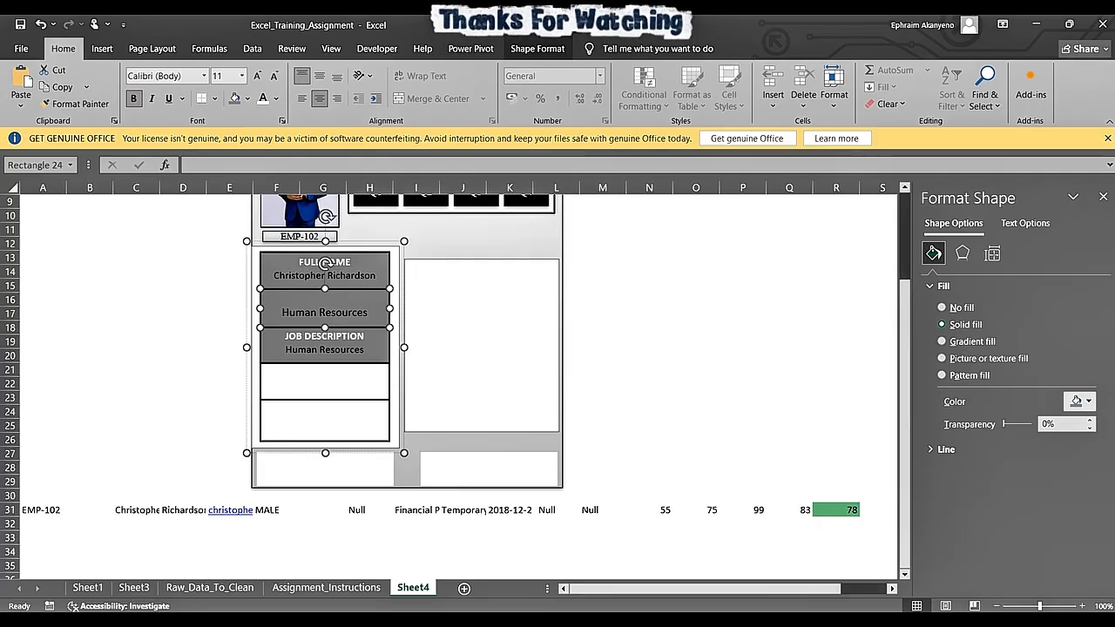
text(DEPARTMENT)
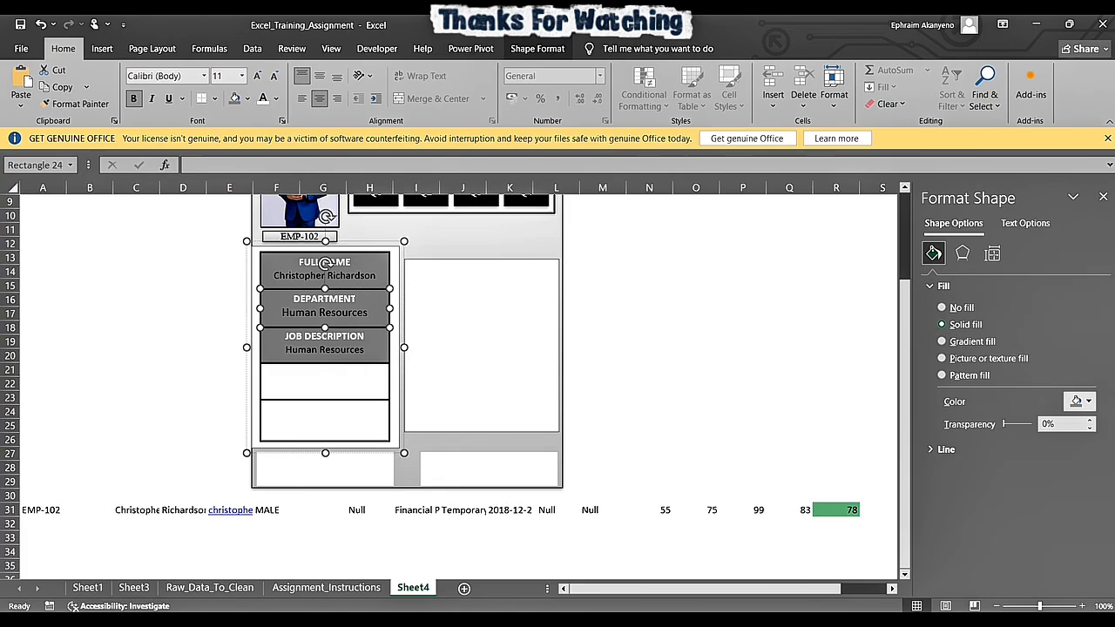
- Move Financial Planning Analyst from cell I31 into the third box, replacing Human Resources under JOB DESCRIPTION
double_click(439, 511)
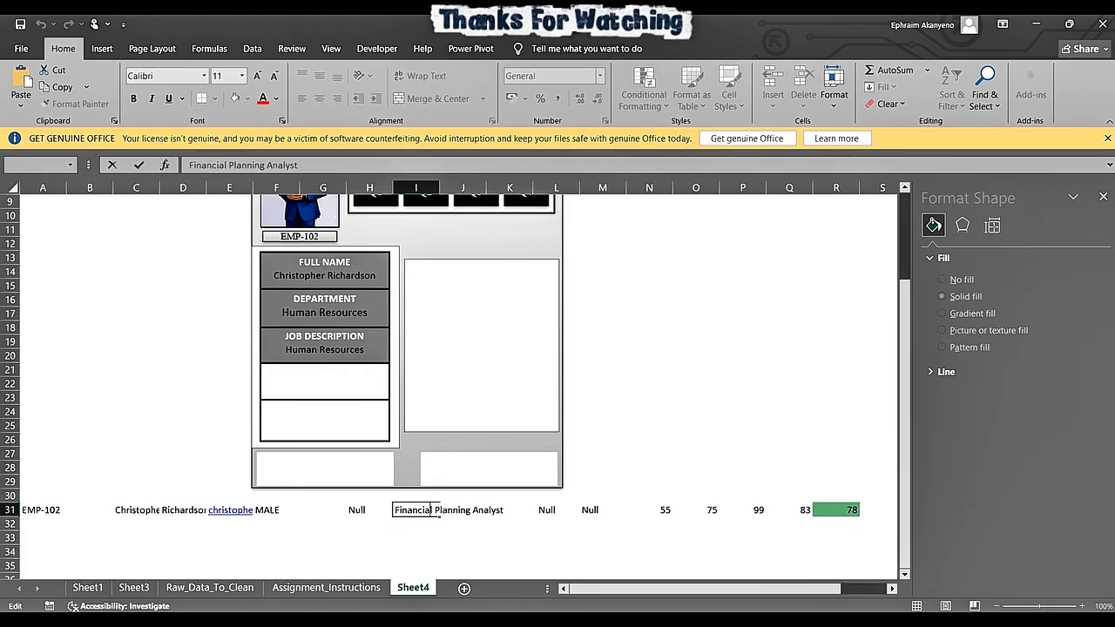
key(End)
key(shift+Home)
key(ctrl+c)
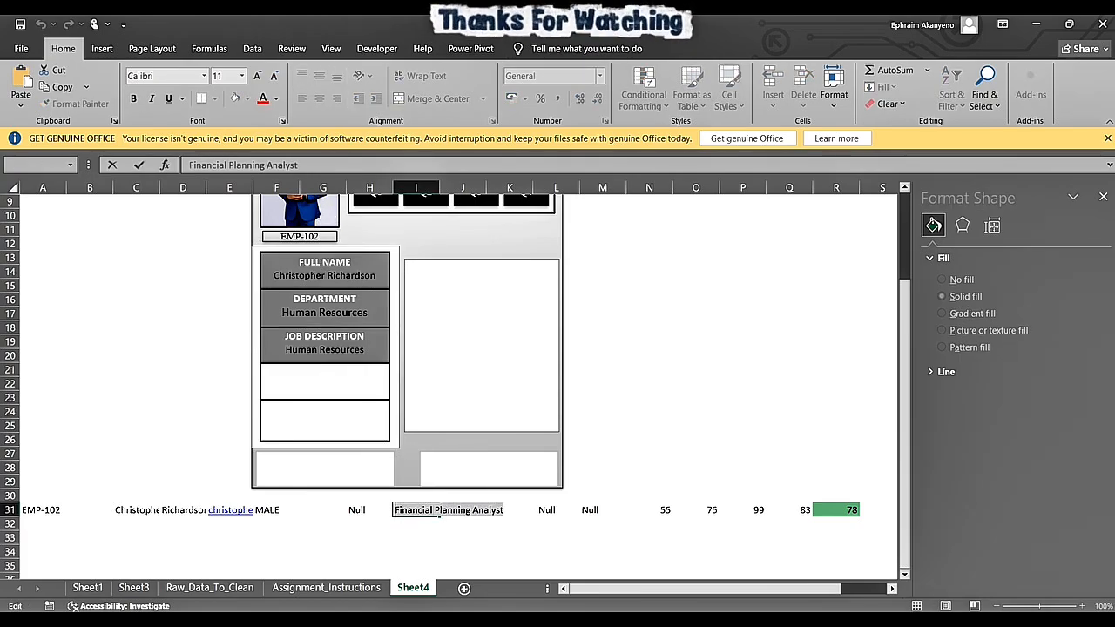
key(BackSpace)
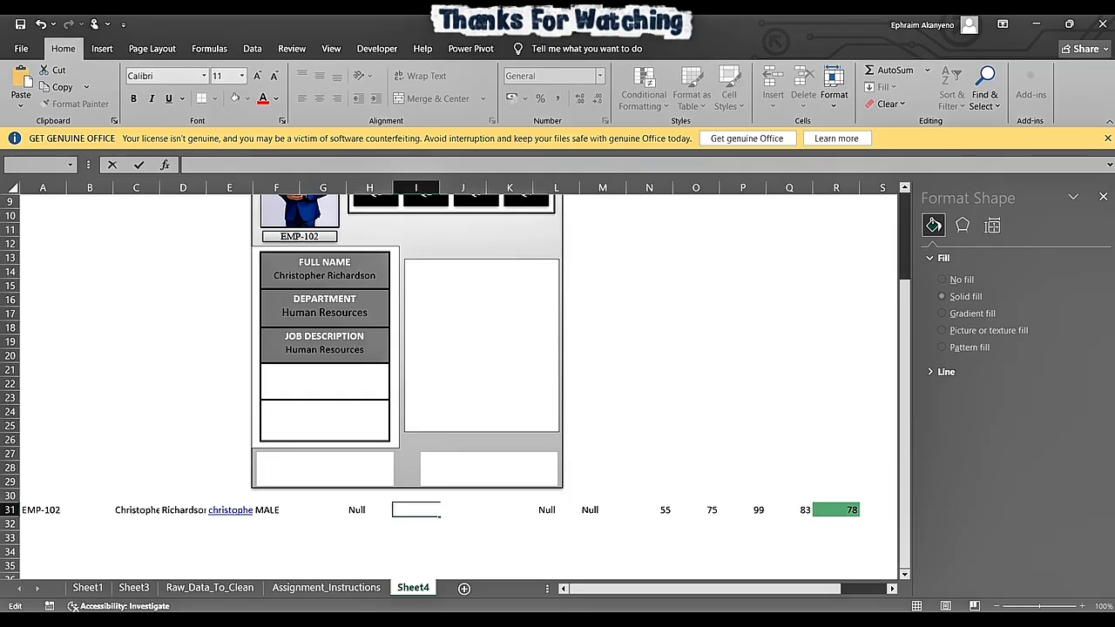
click(325, 301)
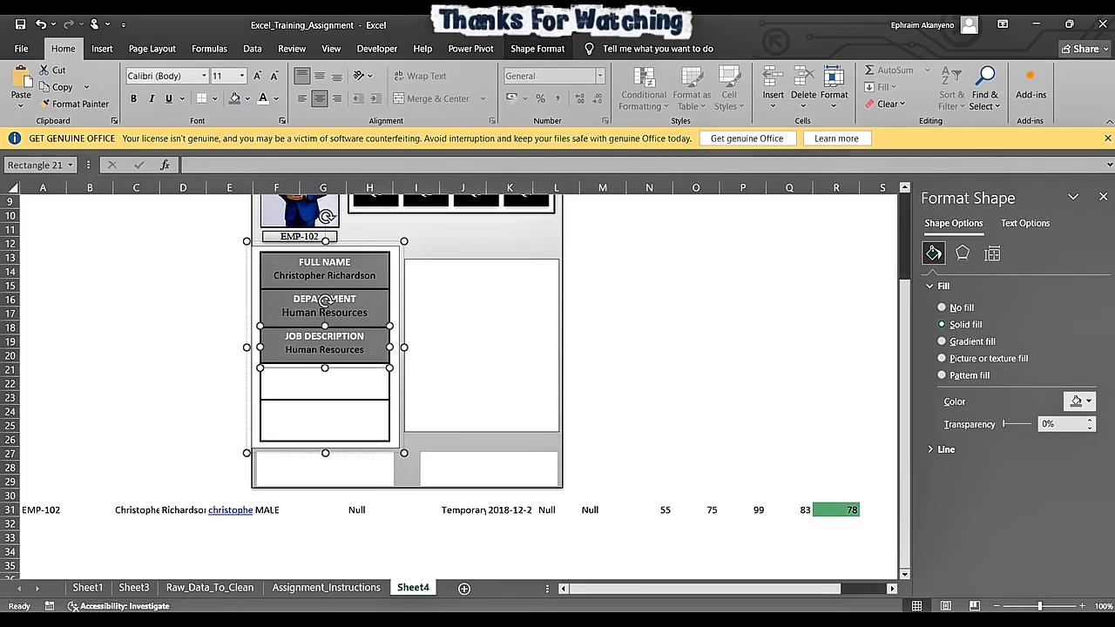
triple_click(326, 349)
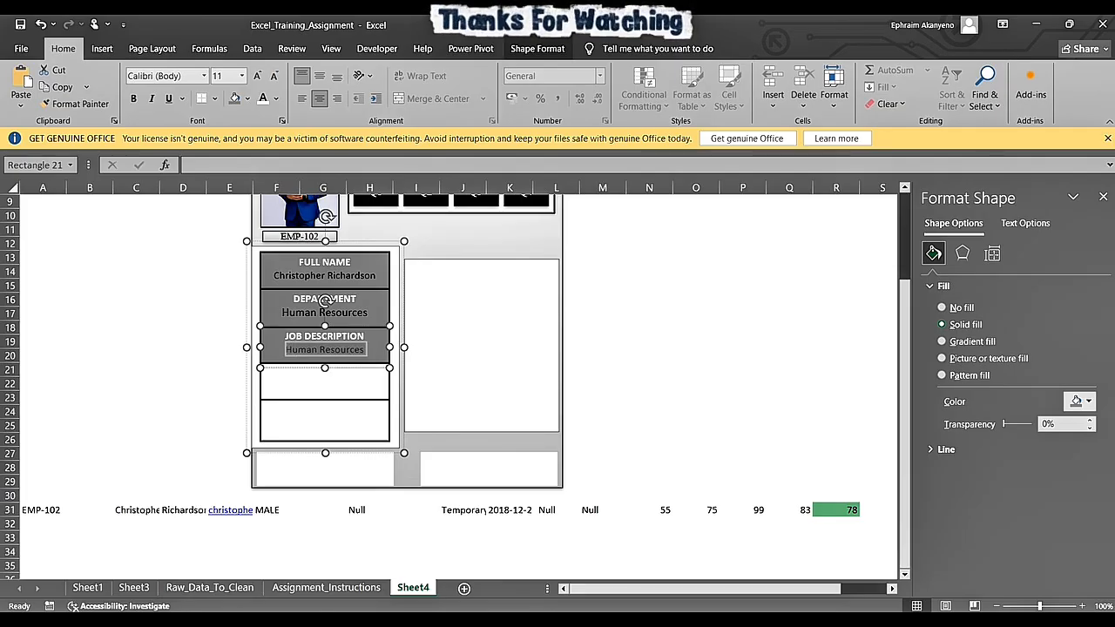
key(ctrl+v)
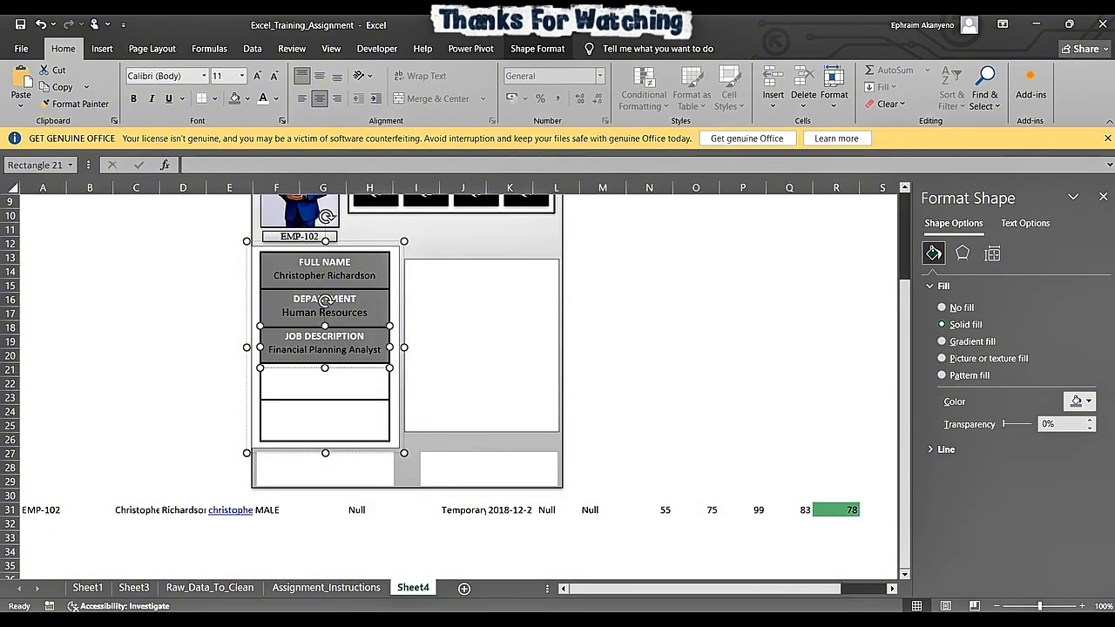
- Fill the fourth box with the same grey and check cell J31's value against the Raw_Data_To_Clean column headings
click(325, 384)
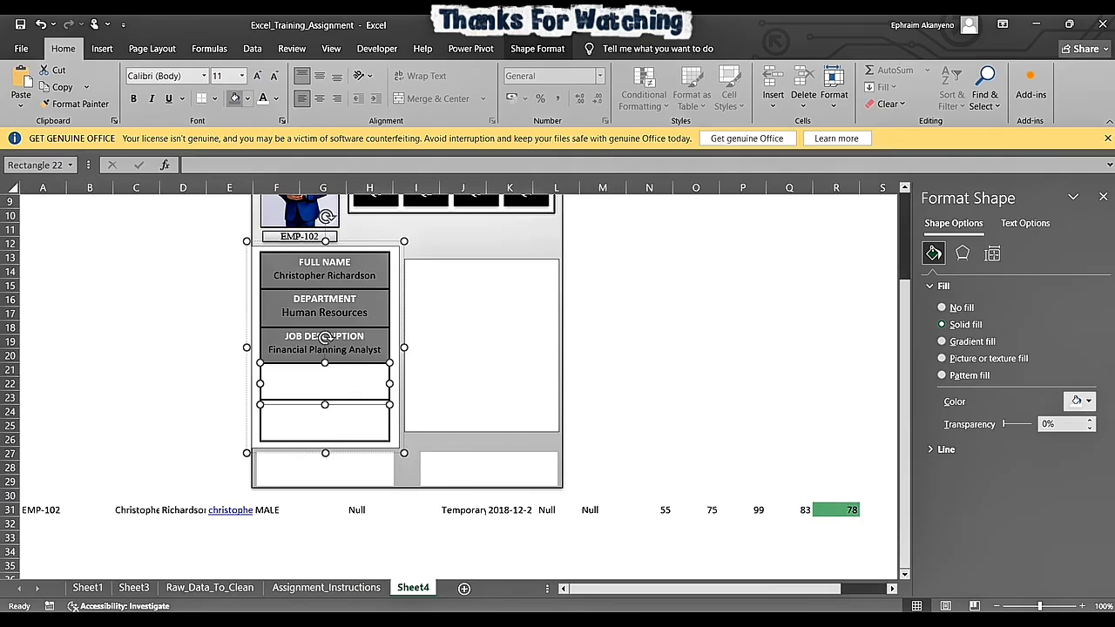
click(233, 97)
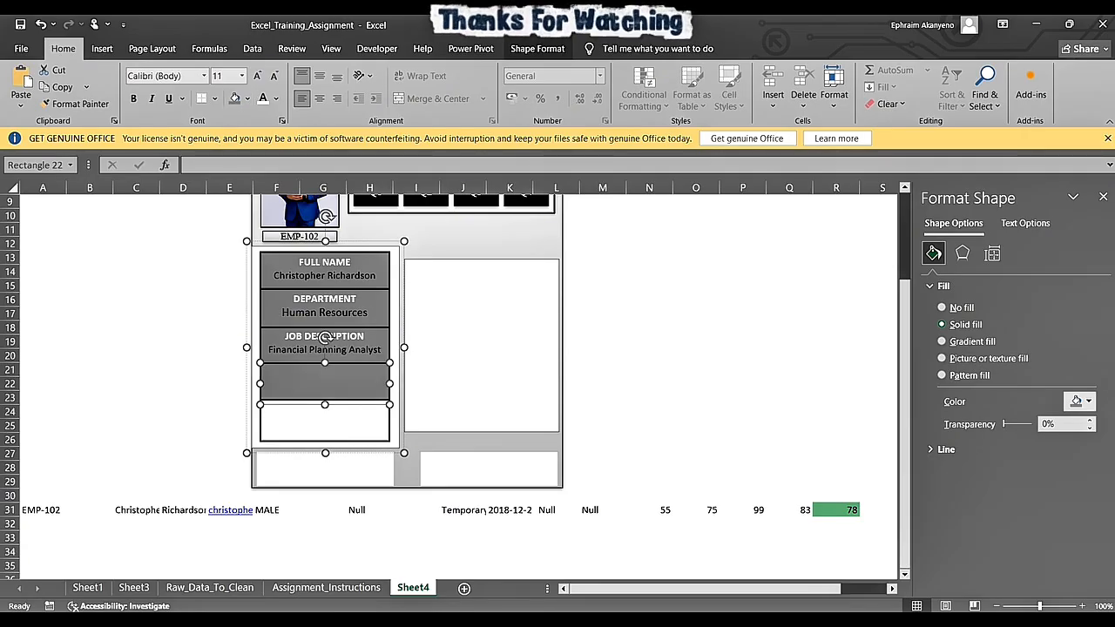
click(509, 511)
double_click(472, 510)
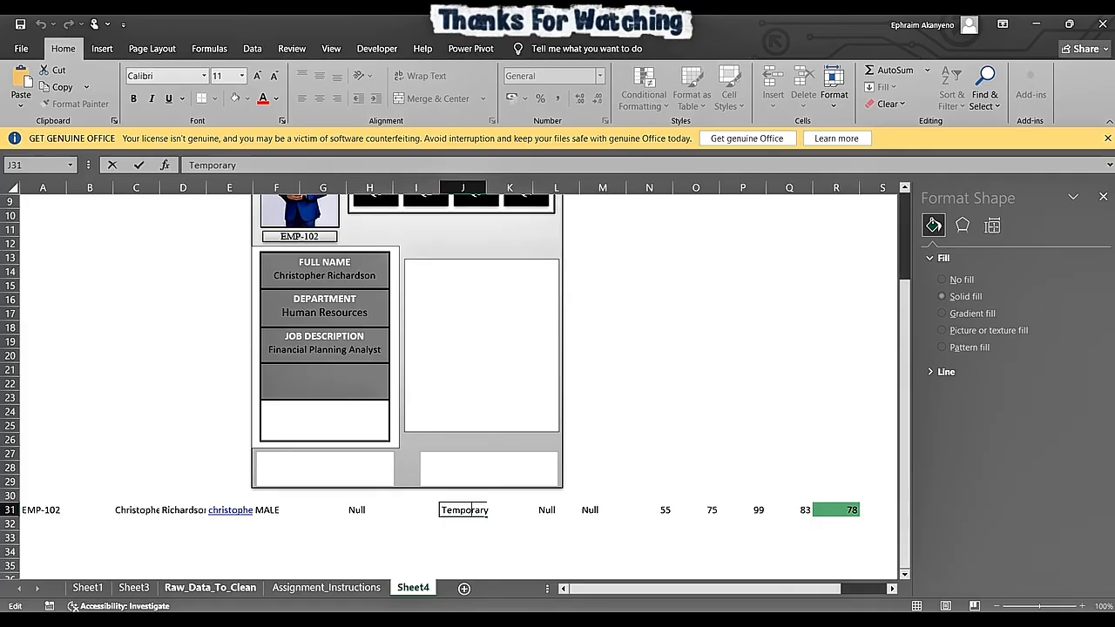
click(210, 587)
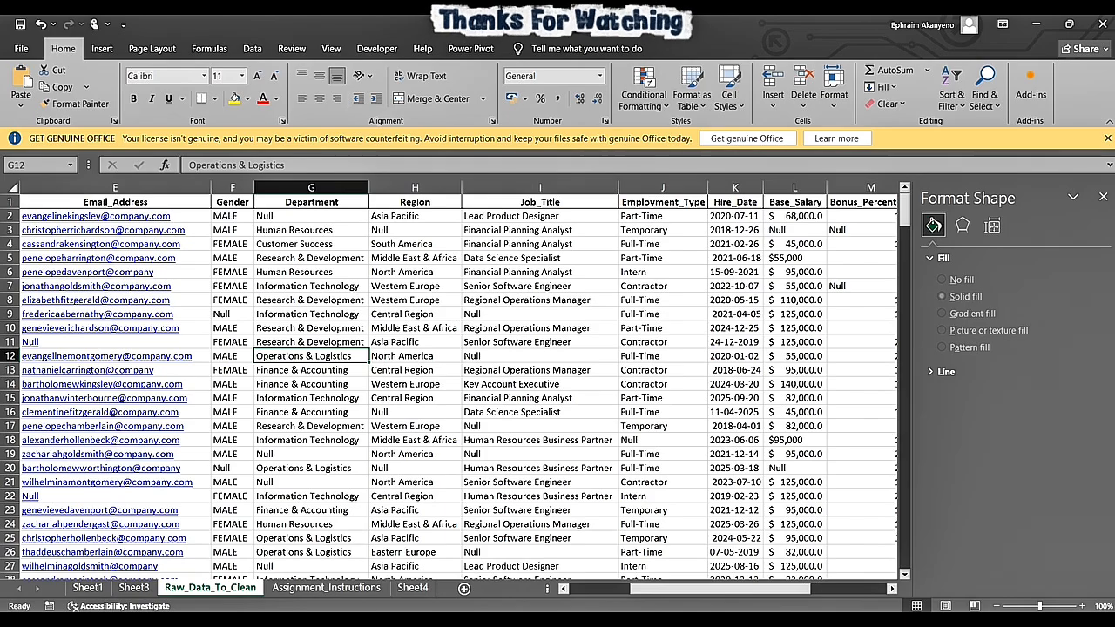
click(413, 588)
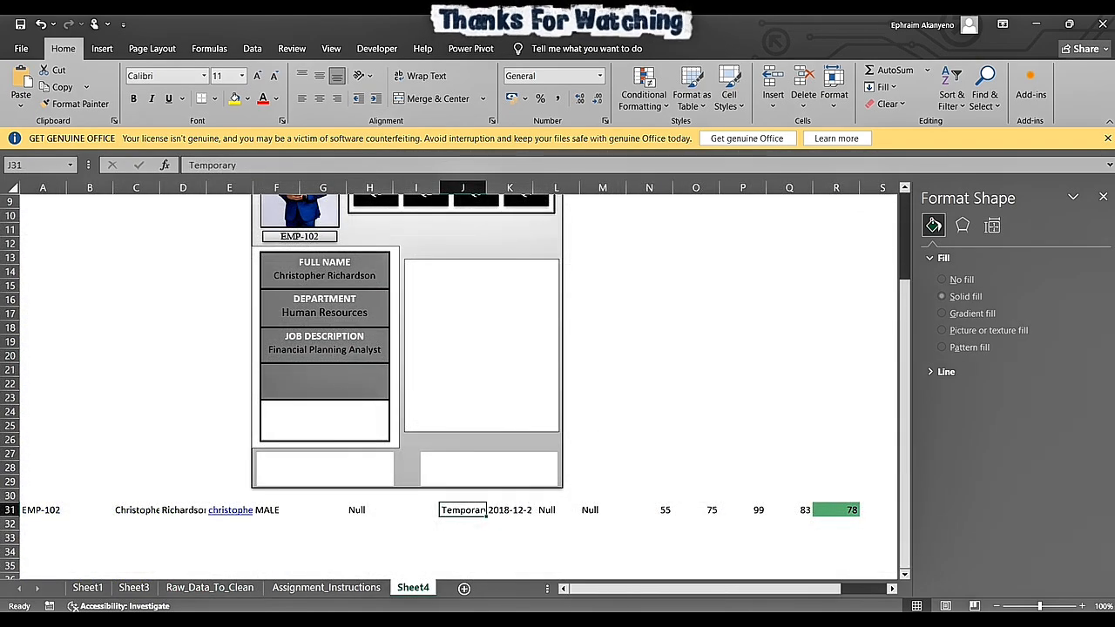
- Enter the heading EMPLOYMENT TYPE in the fourth box, aligned to the top and centred horizontally
click(324, 338)
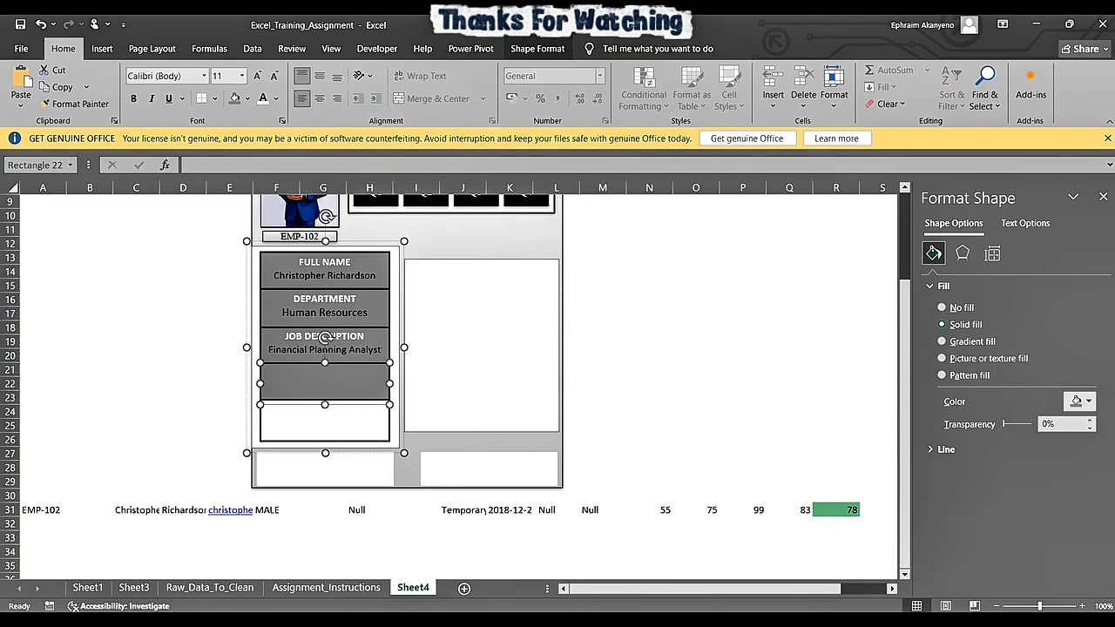
text(SJ)
key(BackSpace)
key(BackSpace)
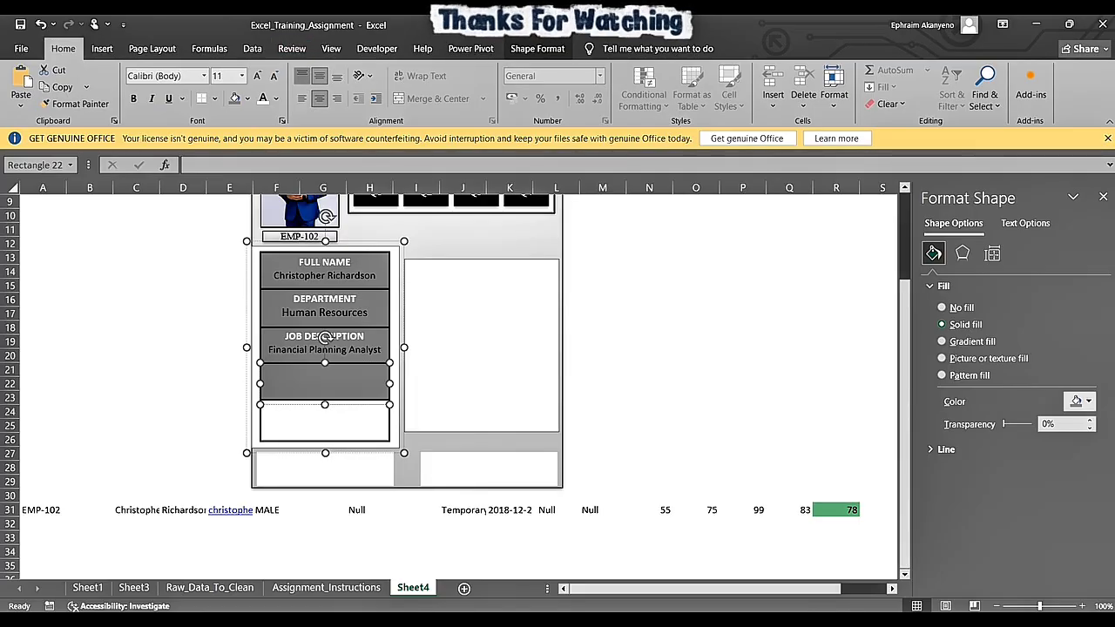
text(EM)
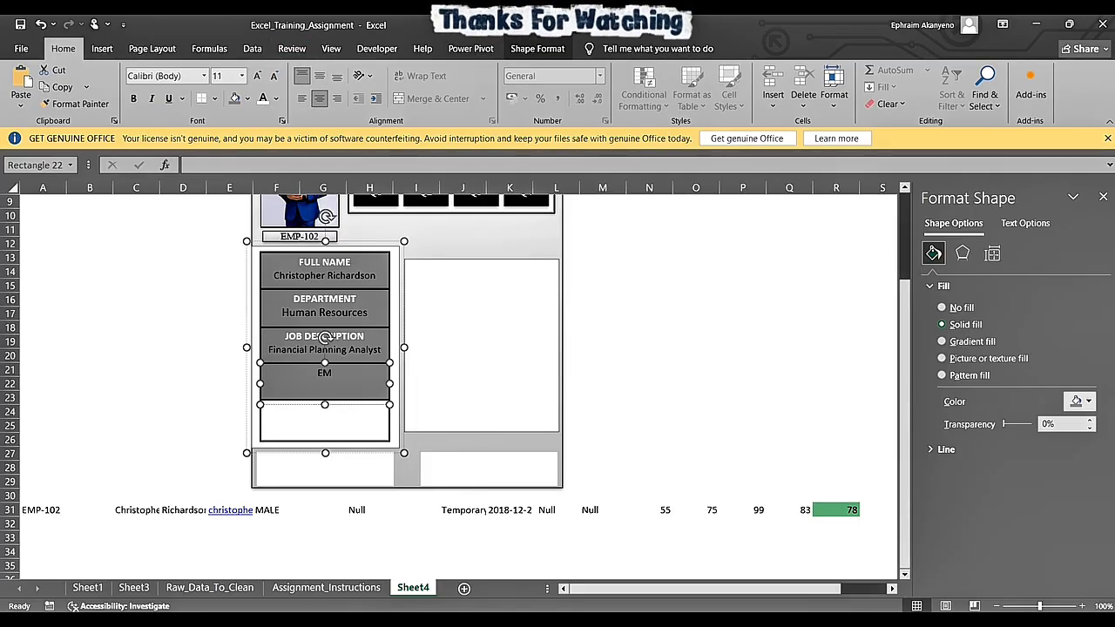
text(PLOYMENT TYPE)
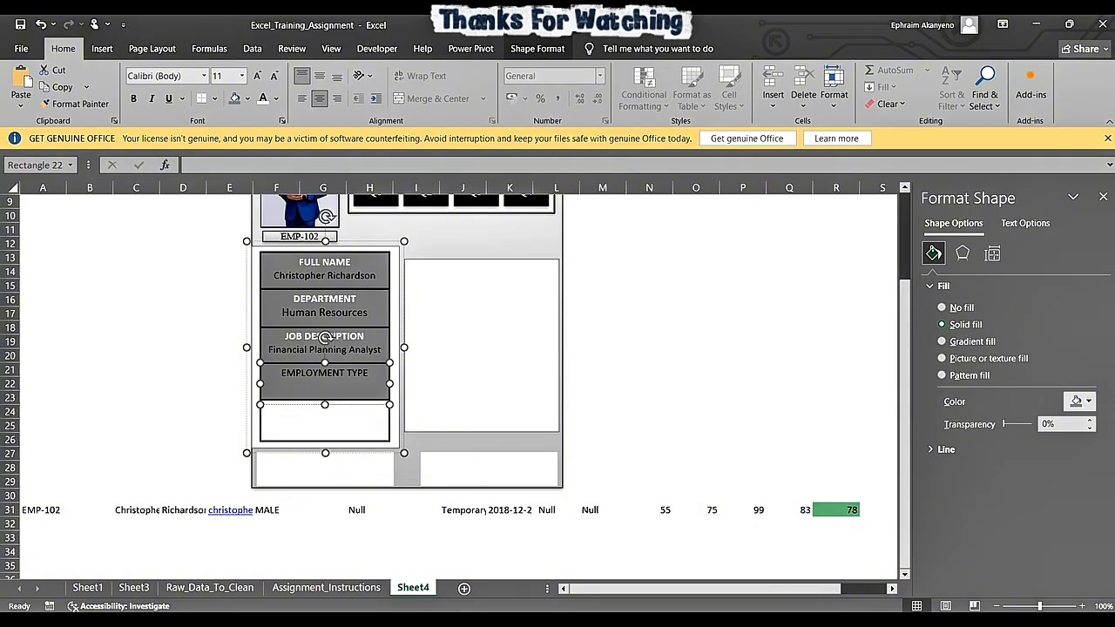
- Make the fourth box's EMPLOYMENT TYPE heading white and bold
key(ctrl+a)
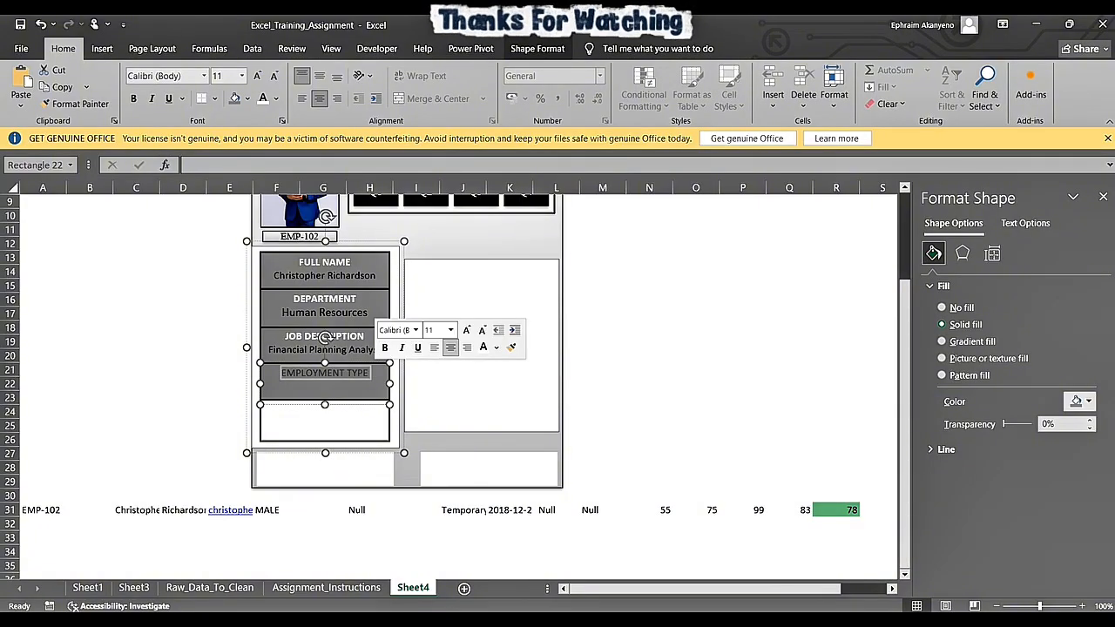
click(262, 98)
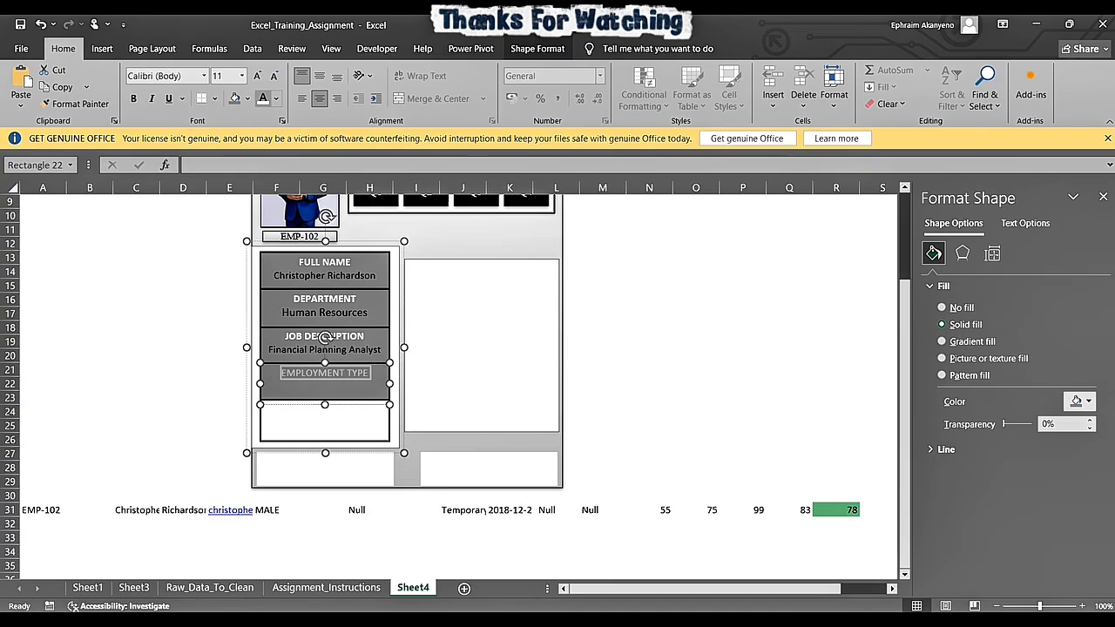
key(ctrl+b)
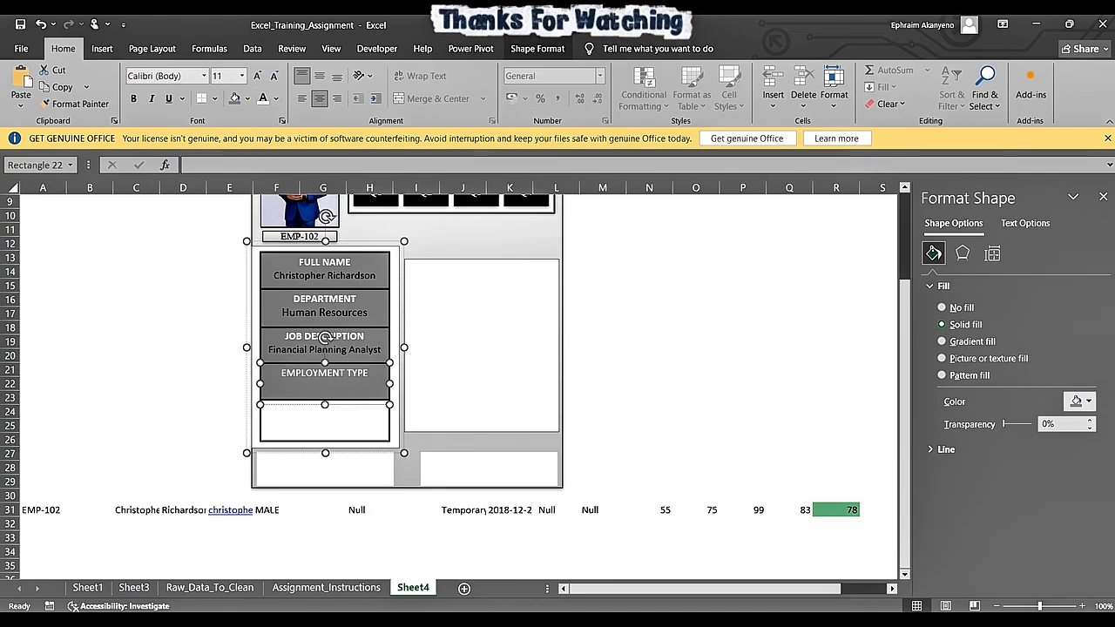
drag(282, 373, 370, 374)
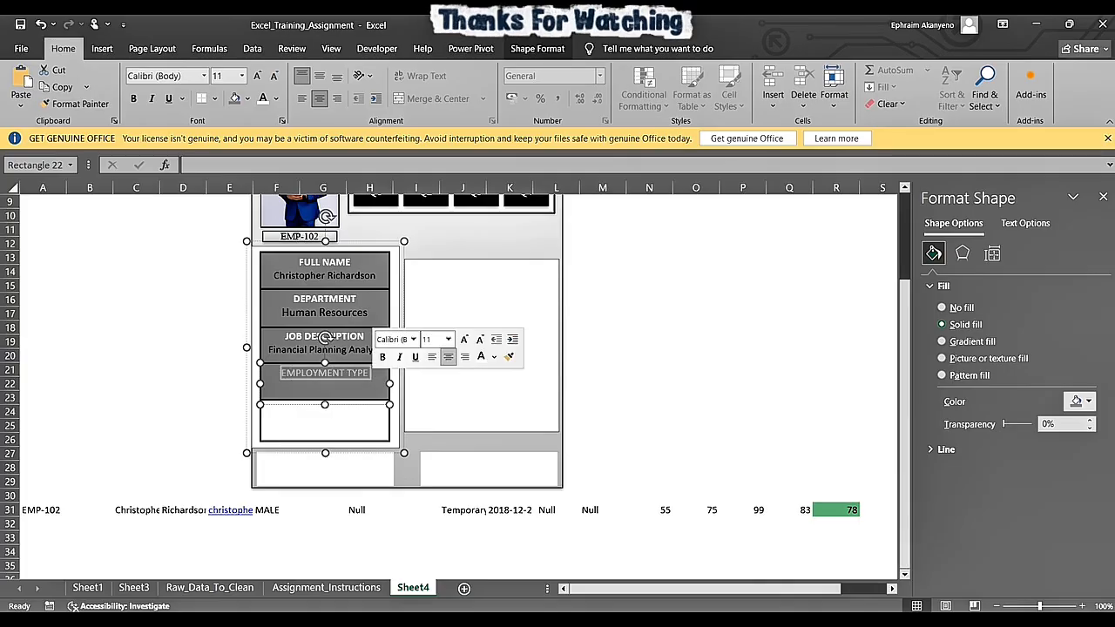
click(134, 98)
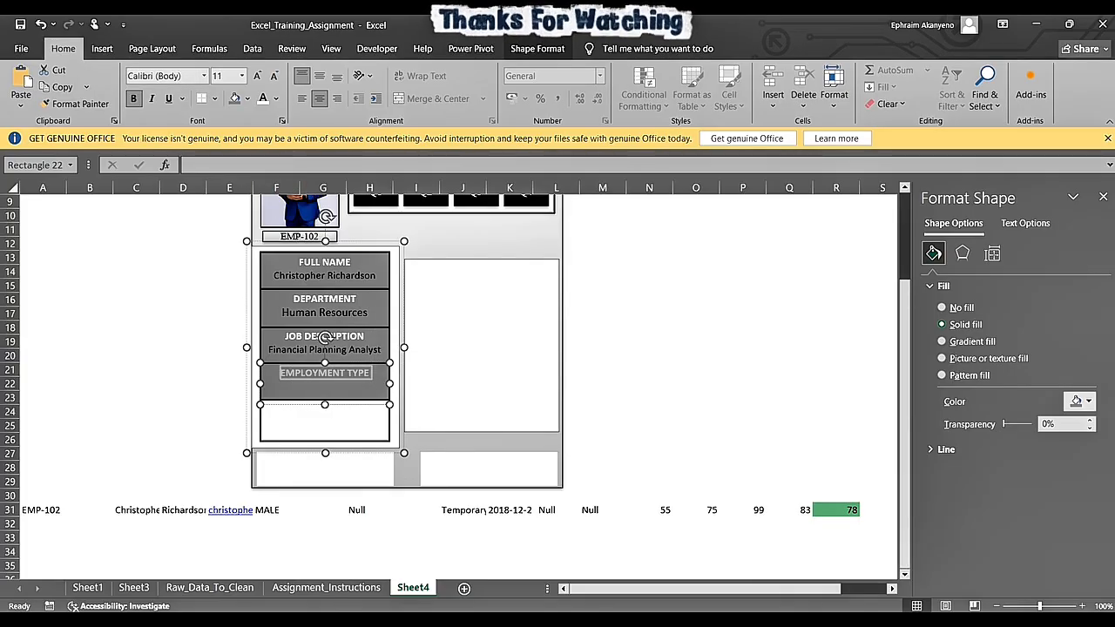
click(372, 374)
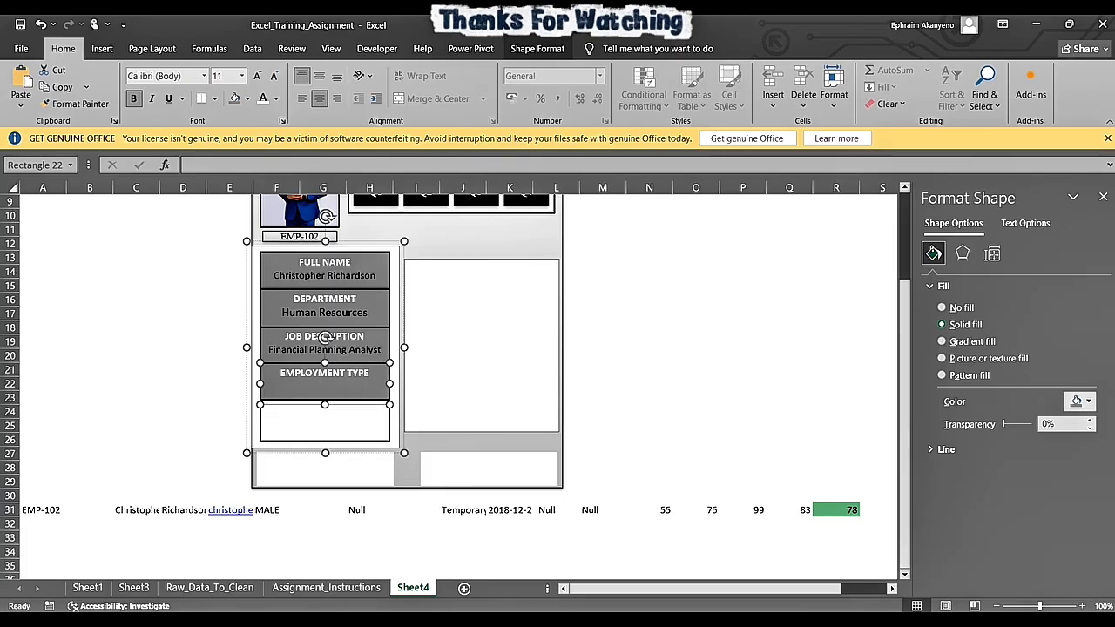
- Start a new line below the EMPLOYMENT TYPE heading and set its text to black without bold
right_click(367, 372)
key(Return)
text(X)
key(BackSpace)
click(275, 99)
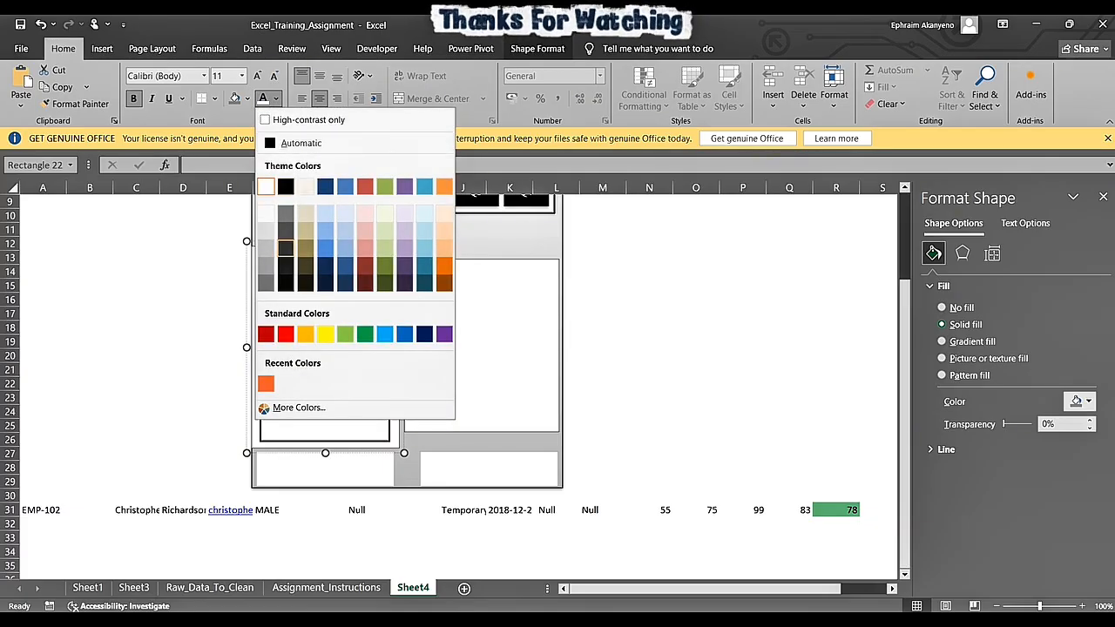
click(286, 187)
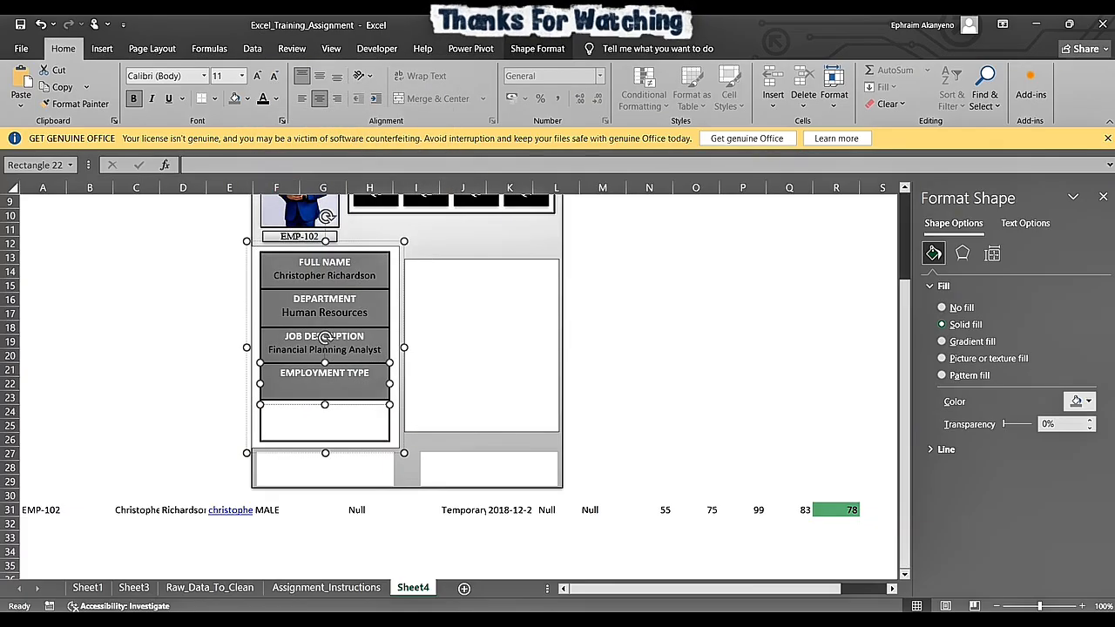
text(T)
text(EM)
key(BackSpace)
key(BackSpace)
key(BackSpace)
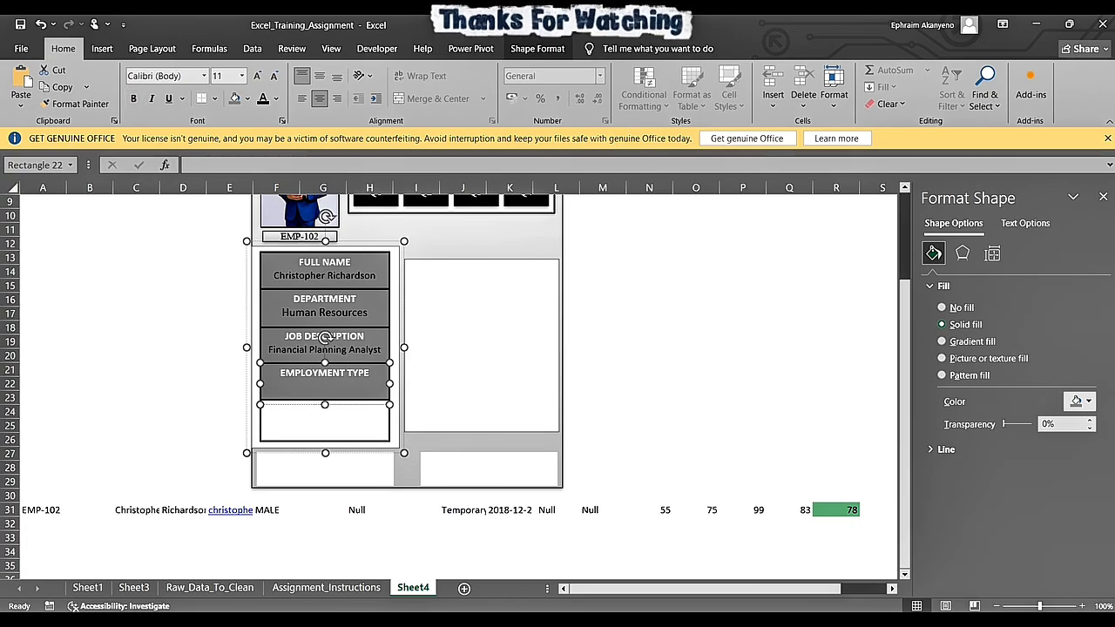
- Try font size 12 on the third box's Financial Planning Analyst text and return it to 11
double_click(327, 348)
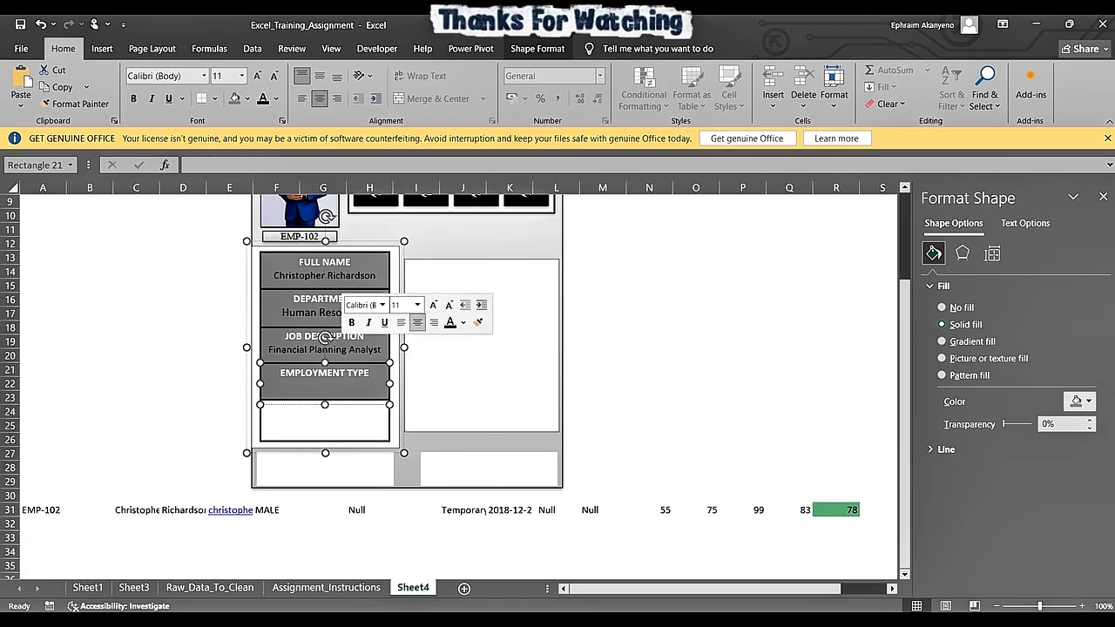
drag(269, 349, 381, 349)
click(255, 76)
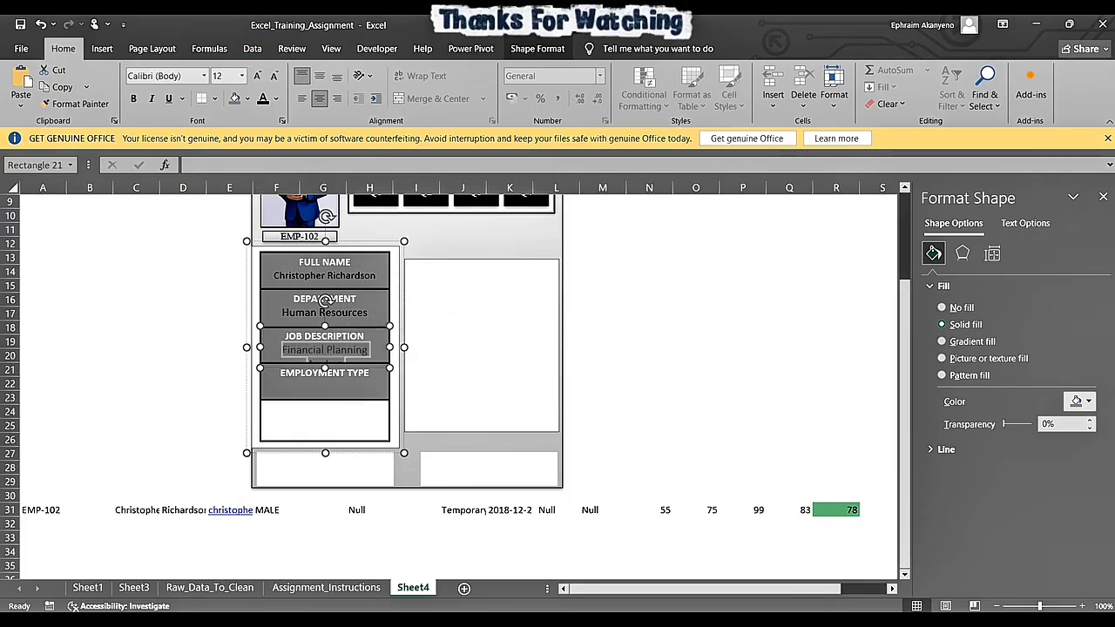
click(273, 76)
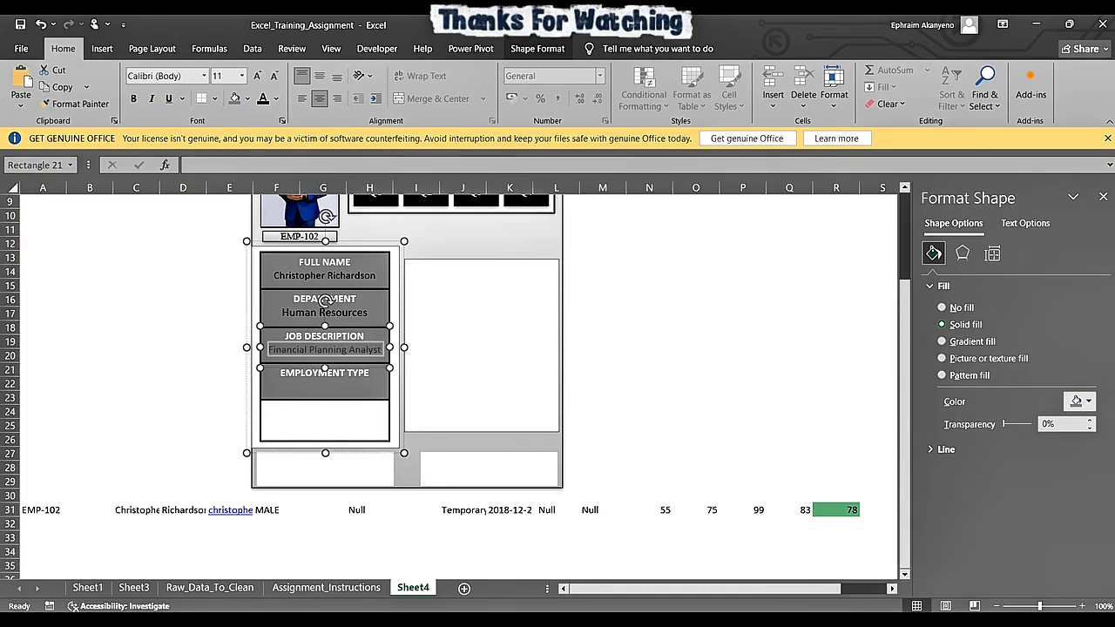
- Enter Temporary on the line below the EMPLOYMENT TYPE heading in the fourth box
click(324, 387)
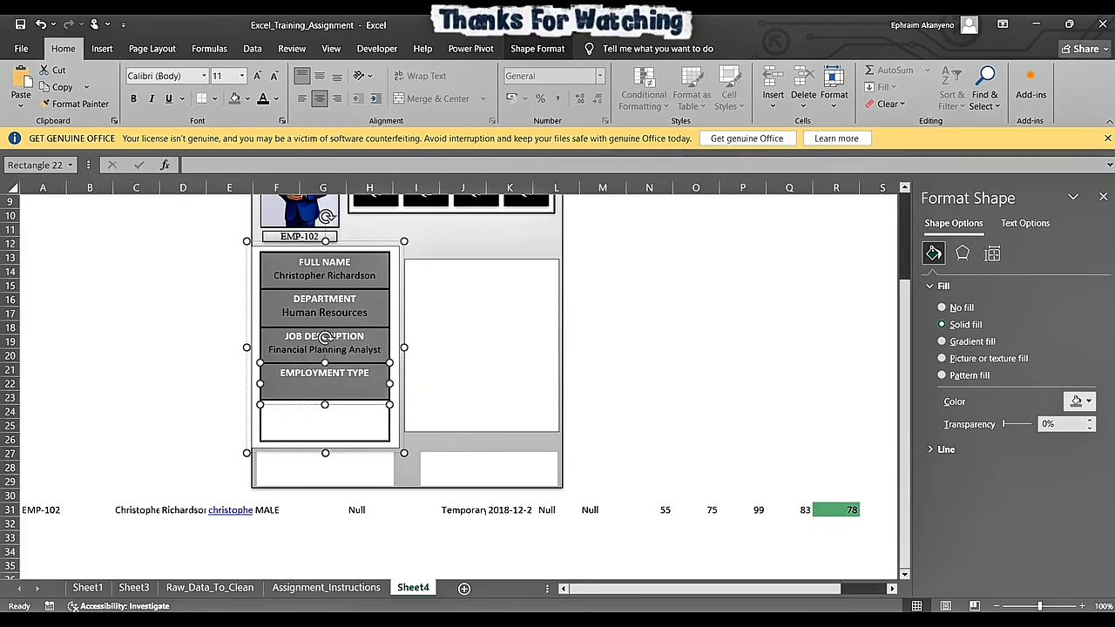
text(t)
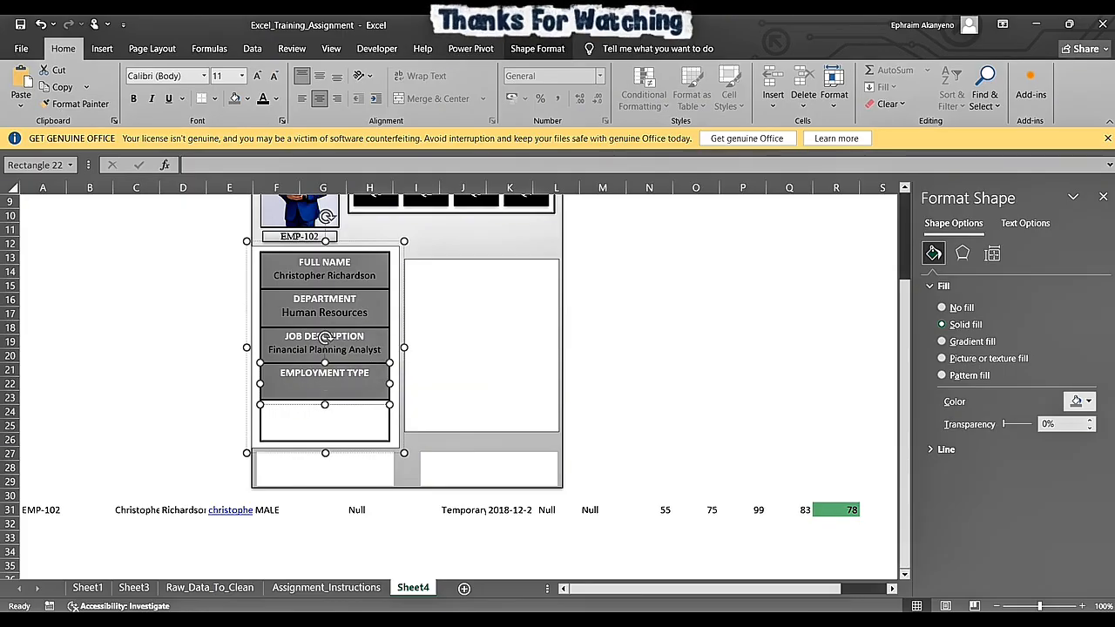
text(Temporary)
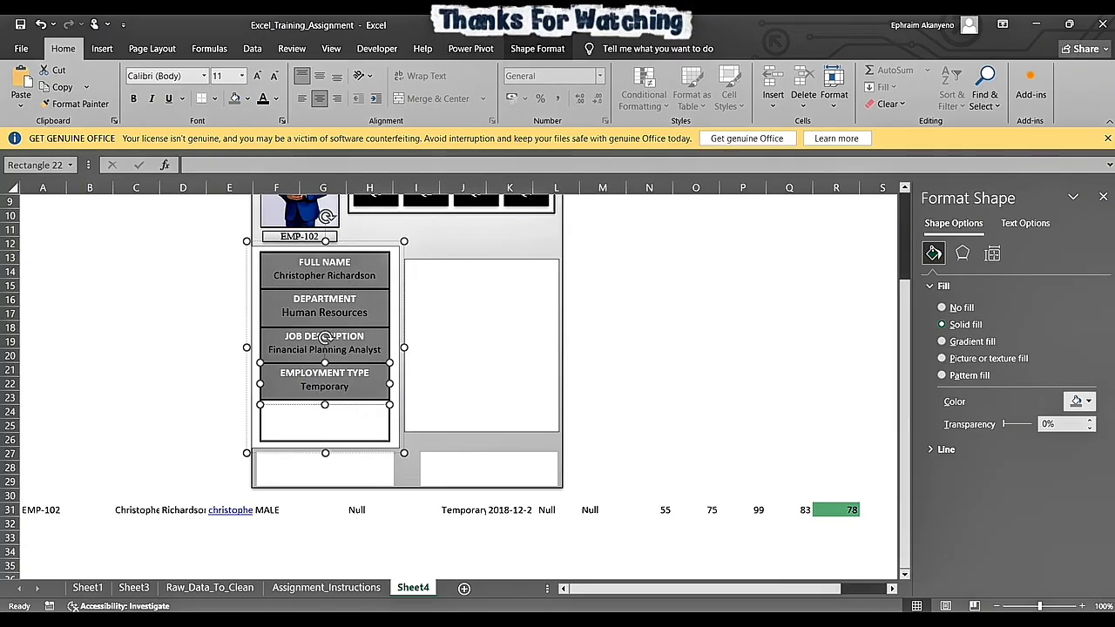
- Select the empty fifth box below the EMPLOYMENT TYPE box
click(325, 421)
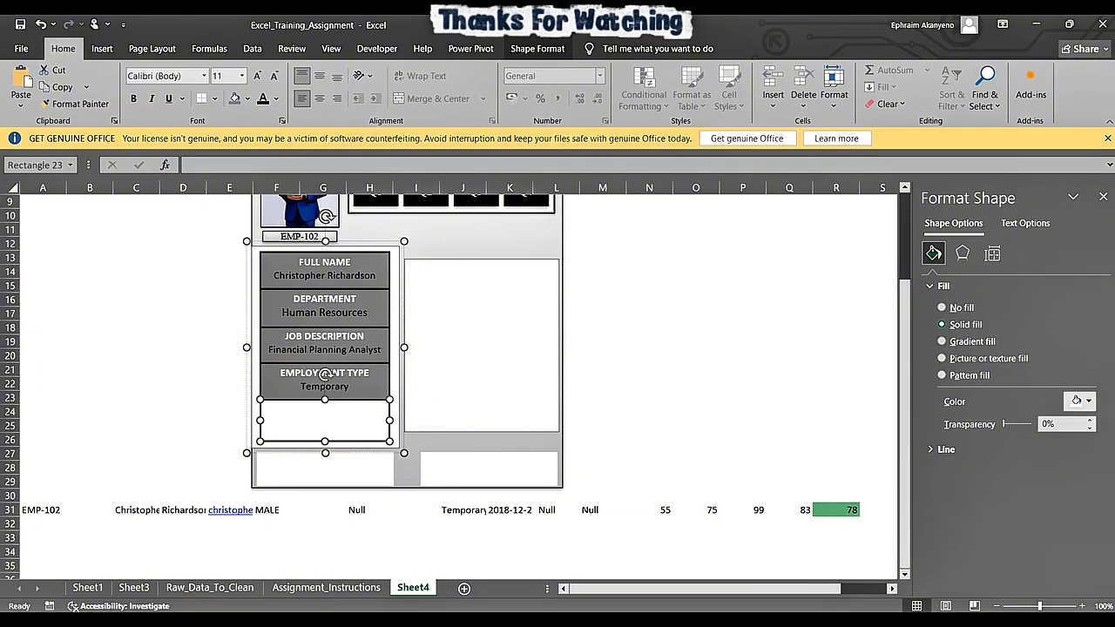